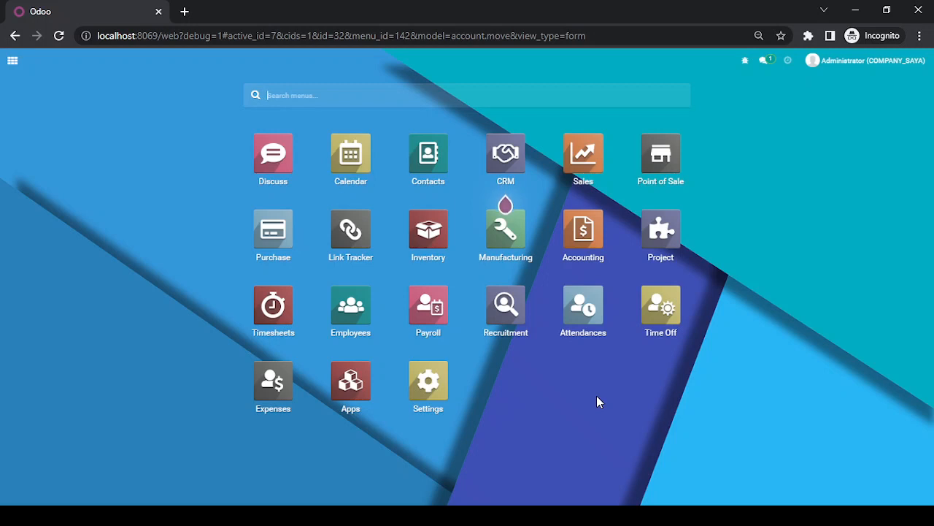
Start a new customer invoice in Accounting with PT. Pendekar Bodoh as the customer.
{"action": "left_click", "coordinate": [582, 232]}
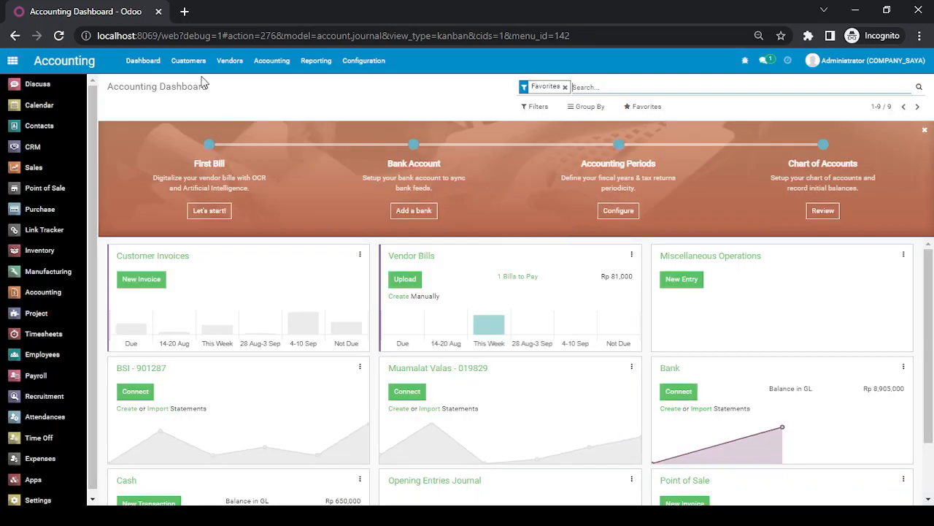
{"action": "left_click", "coordinate": [192, 64]}
{"action": "left_click", "coordinate": [196, 85]}
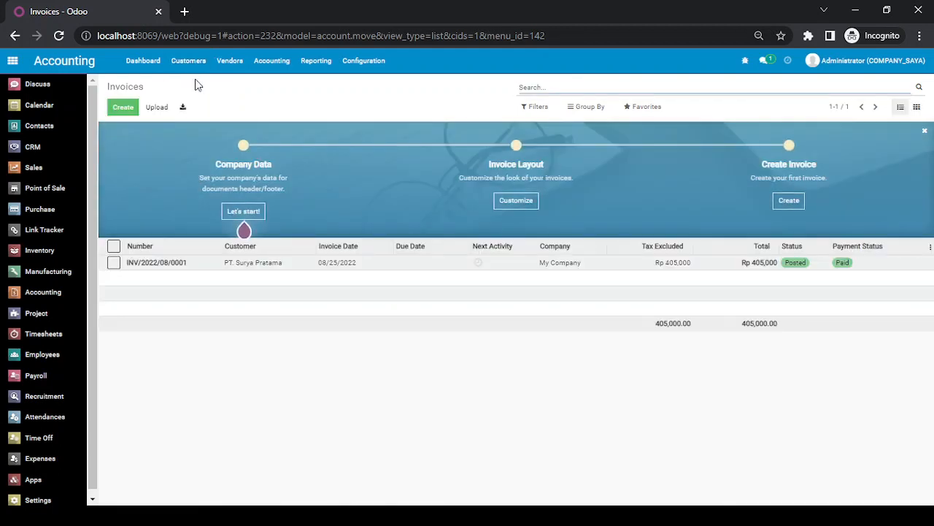
{"action": "left_click", "coordinate": [135, 105]}
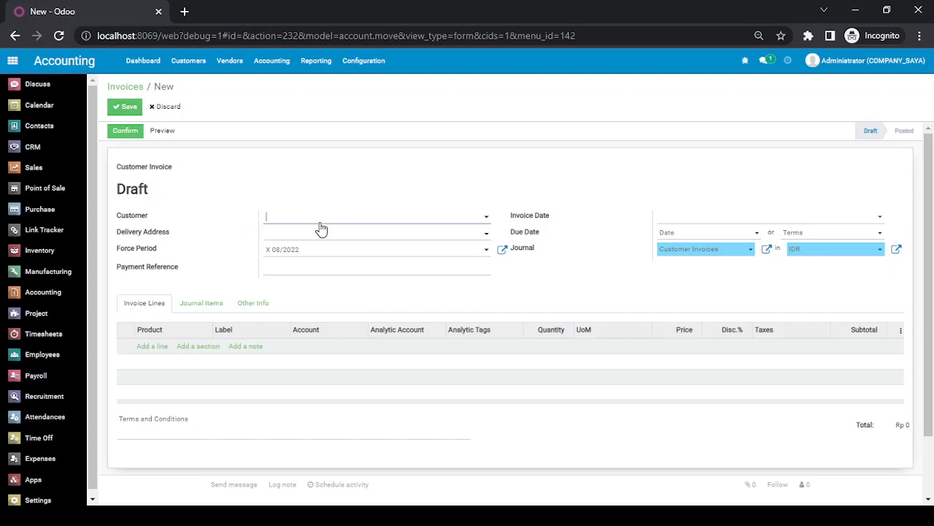
{"action": "left_click", "coordinate": [321, 223]}
{"action": "left_click", "coordinate": [321, 227]}
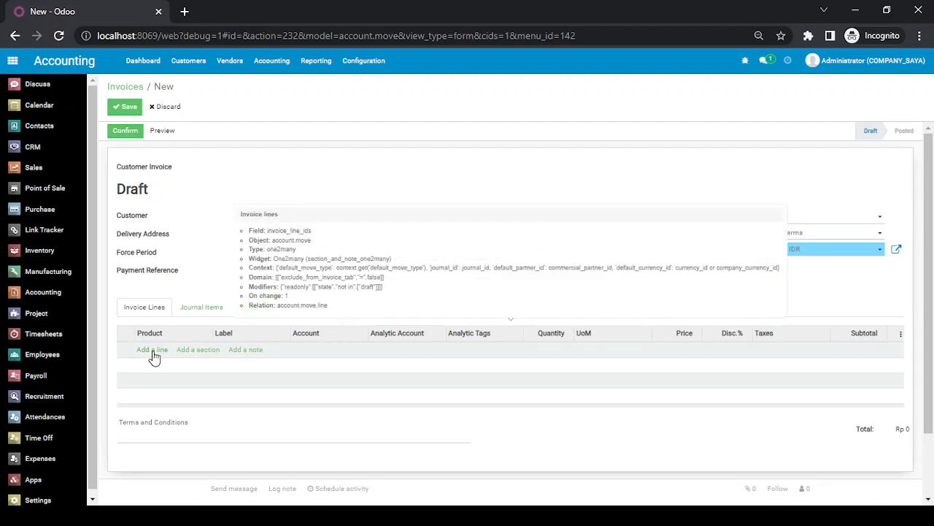
Add an invoice line for the product [PP100] Papan 100 cm and widen the Account column.
{"action": "left_click", "coordinate": [153, 351]}
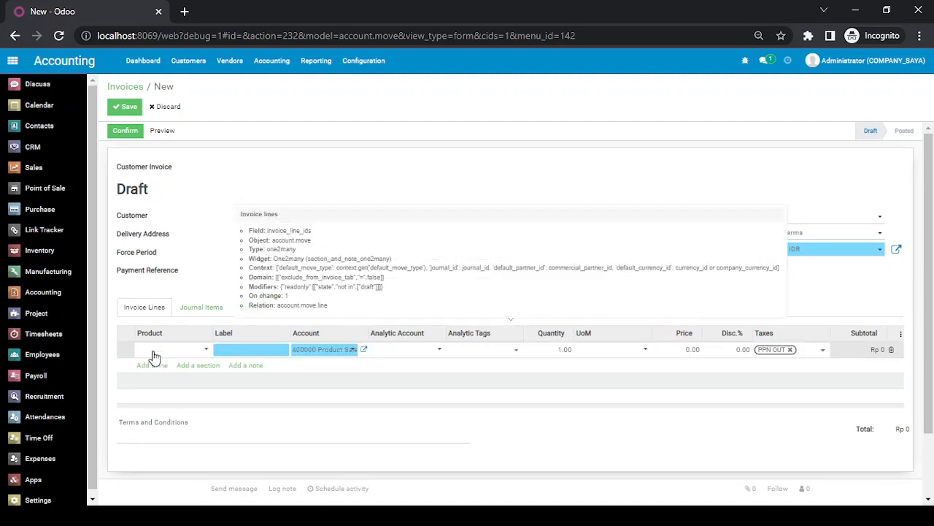
{"action": "key", "text": "Down"}
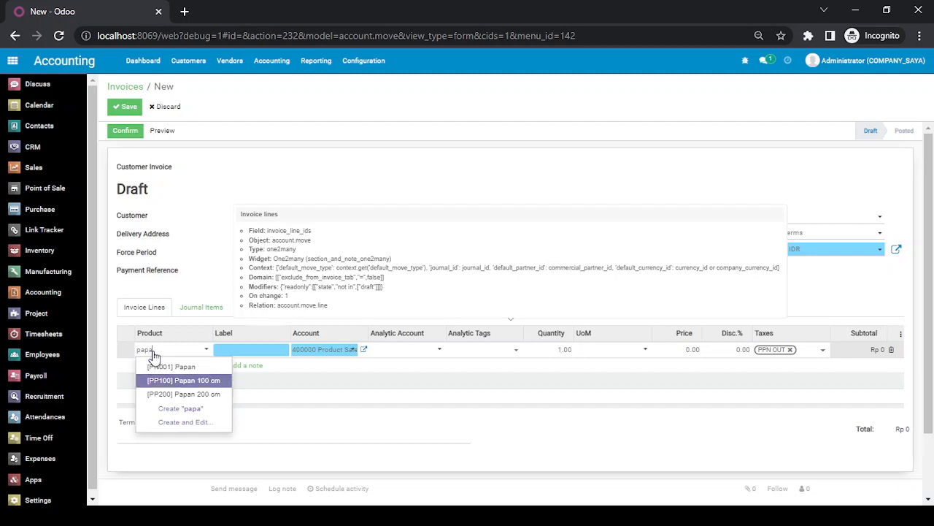
{"action": "key", "text": "Return"}
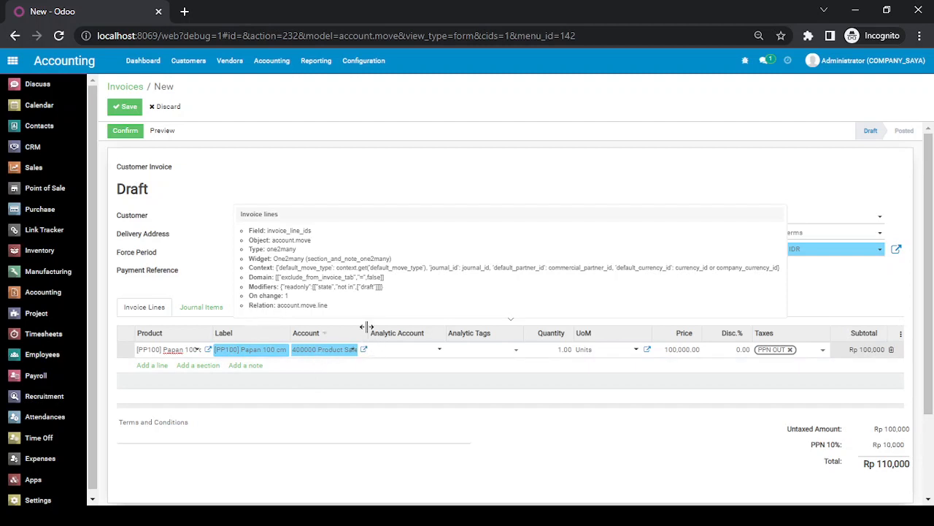
{"action": "mouse_move", "coordinate": [370, 327]}
{"action": "left_mouse_down"}
{"action": "mouse_move", "coordinate": [396, 327]}
{"action": "mouse_move", "coordinate": [384, 328]}
{"action": "left_mouse_up"}
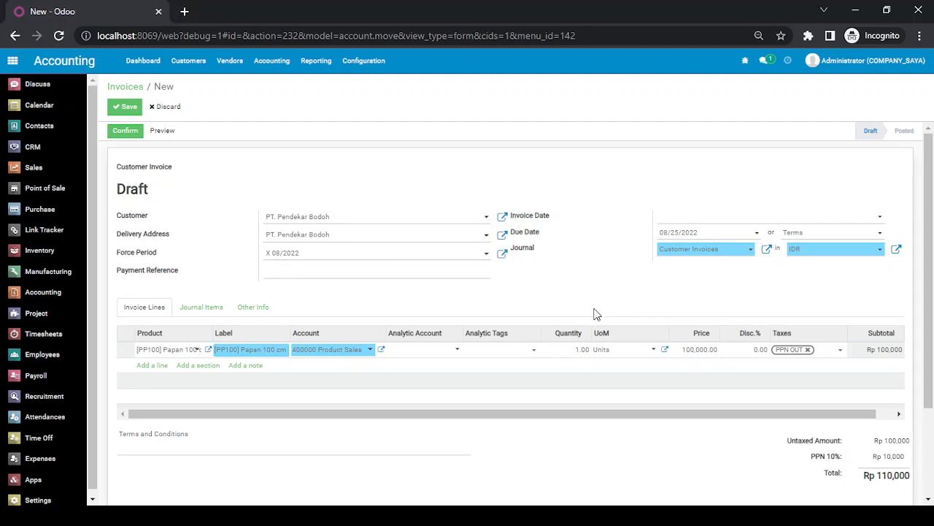
Remove the PPN OUT tax from the Papan 100 cm line and save the draft invoice.
{"action": "left_click", "coordinate": [808, 349]}
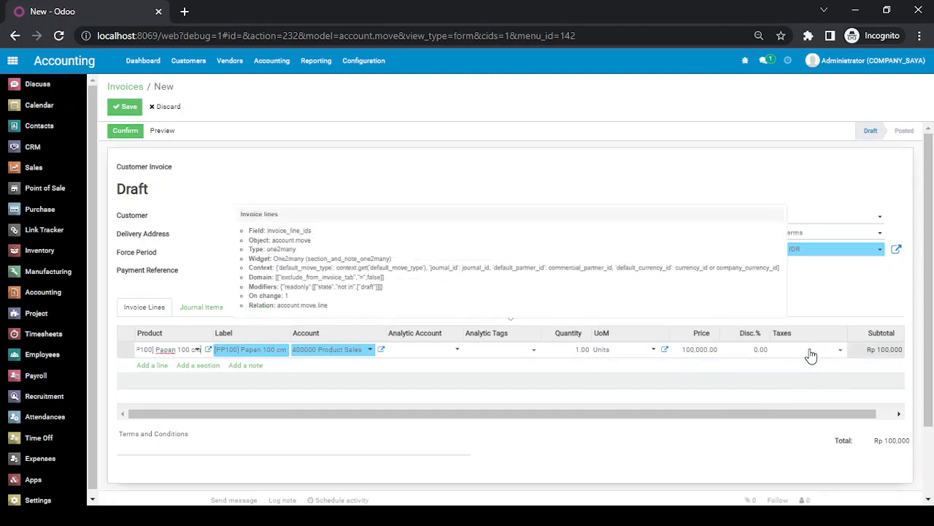
{"action": "scroll", "coordinate": [796, 354], "scroll_direction": "down", "scroll_amount": 2}
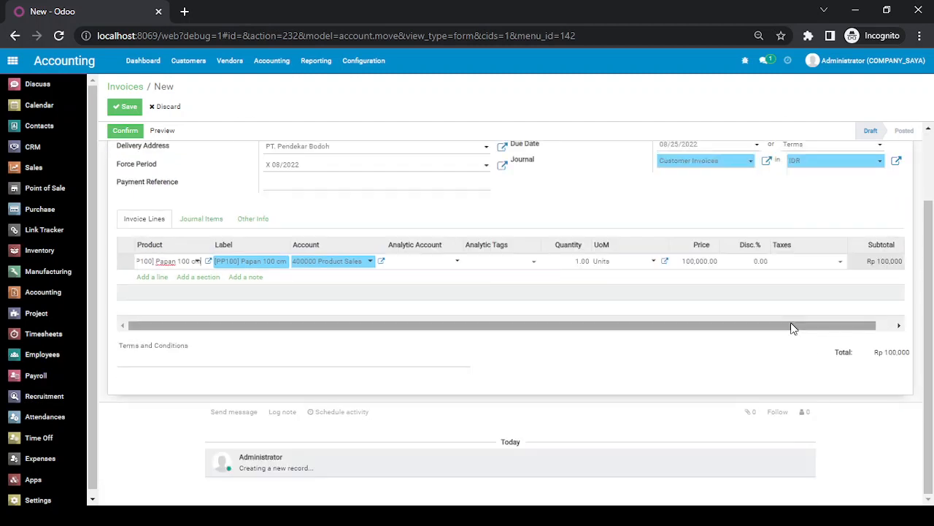
{"action": "scroll", "coordinate": [803, 332], "scroll_direction": "right", "scroll_amount": 1}
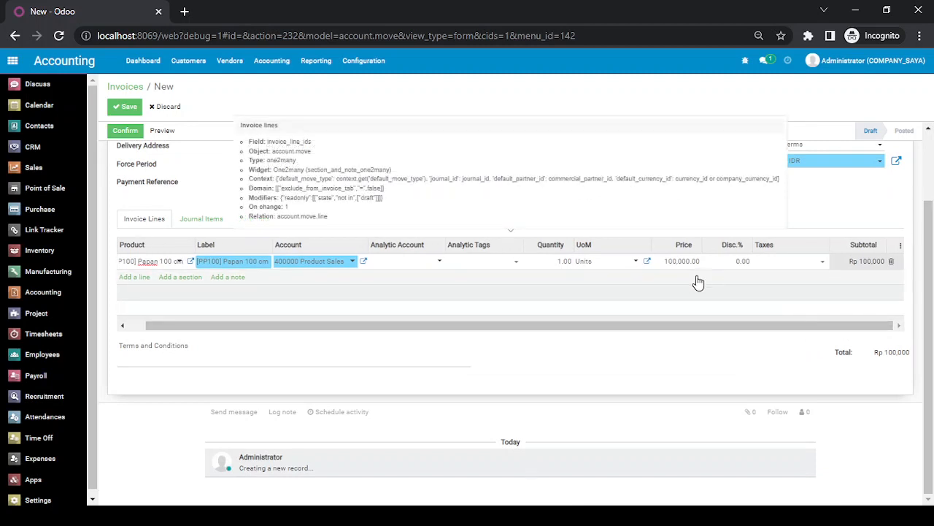
{"action": "scroll", "coordinate": [695, 283], "scroll_direction": "up", "scroll_amount": 1}
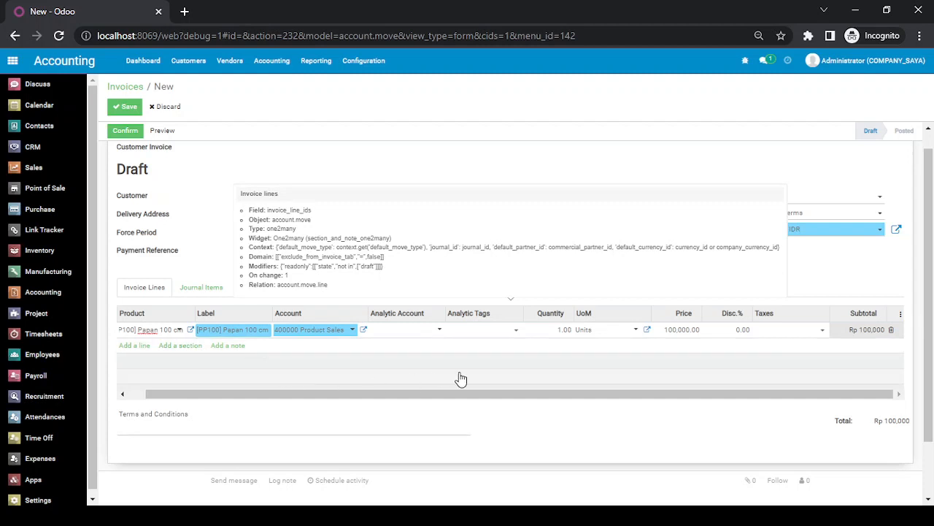
{"action": "left_click", "coordinate": [530, 282]}
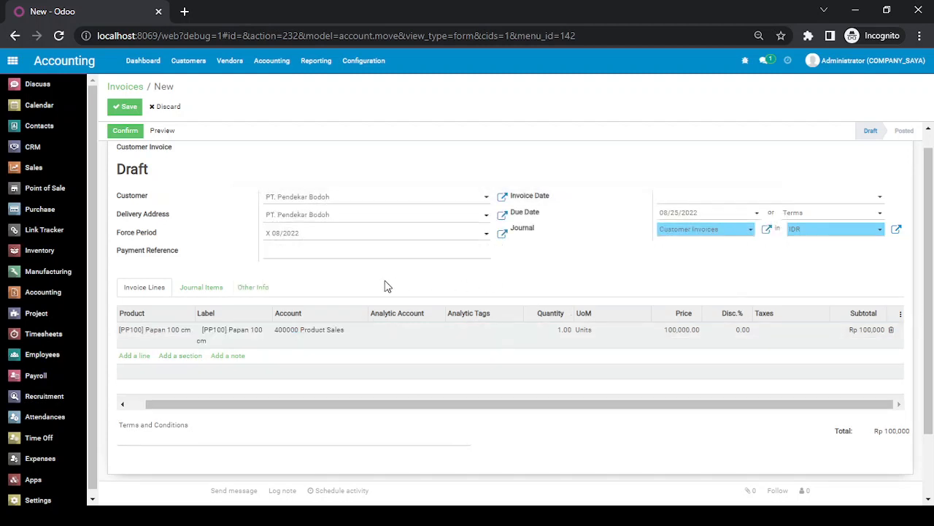
{"action": "scroll", "coordinate": [219, 253], "scroll_direction": "up", "scroll_amount": 1}
{"action": "left_click", "coordinate": [130, 107]}
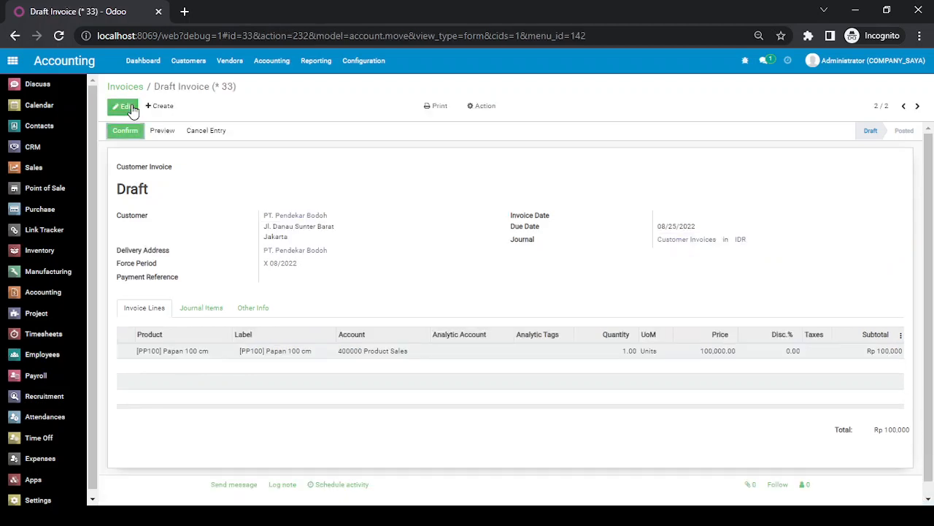
Confirm the draft invoice and check its assigned invoice number.
{"action": "left_click", "coordinate": [126, 131]}
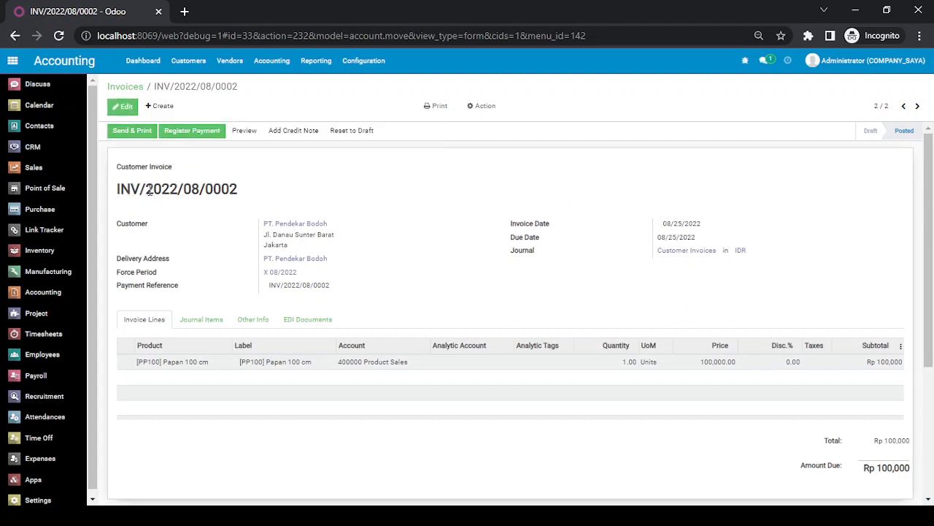
{"action": "double_click", "coordinate": [195, 188]}
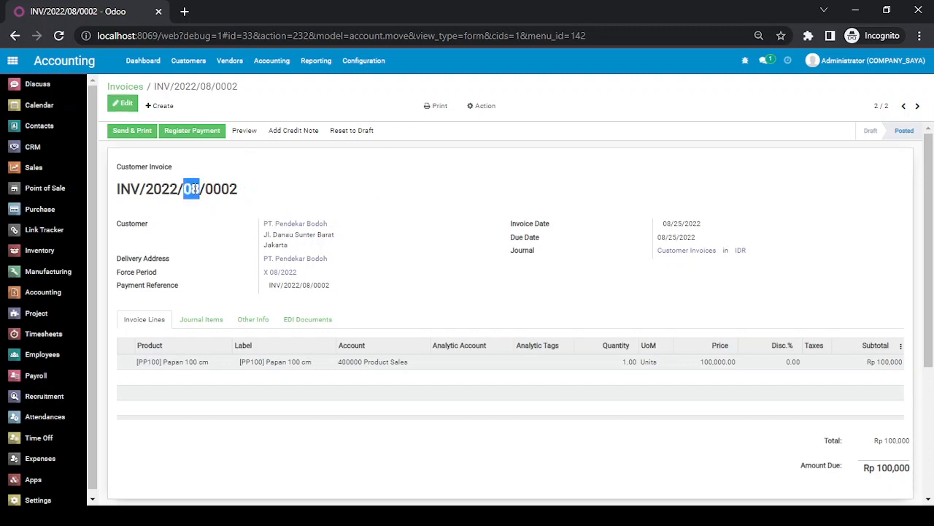
{"action": "double_click", "coordinate": [219, 188]}
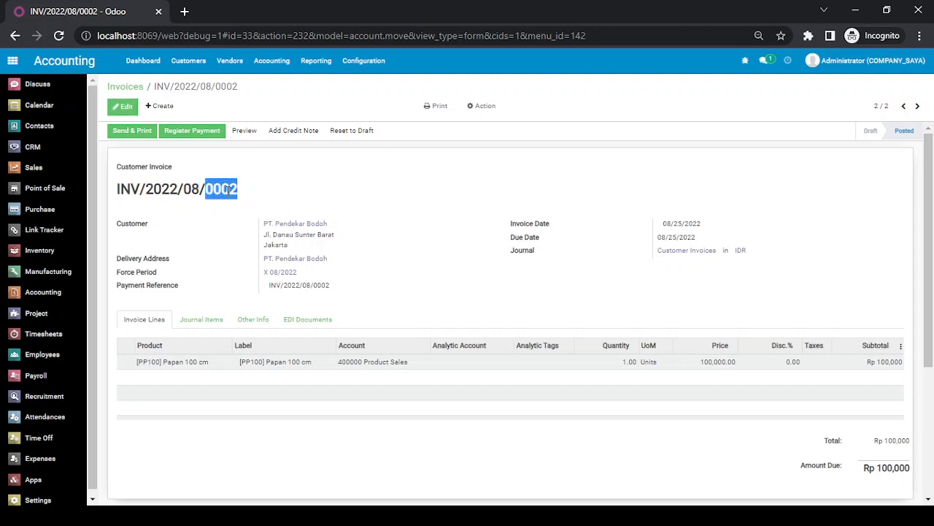
{"action": "left_click", "coordinate": [314, 191]}
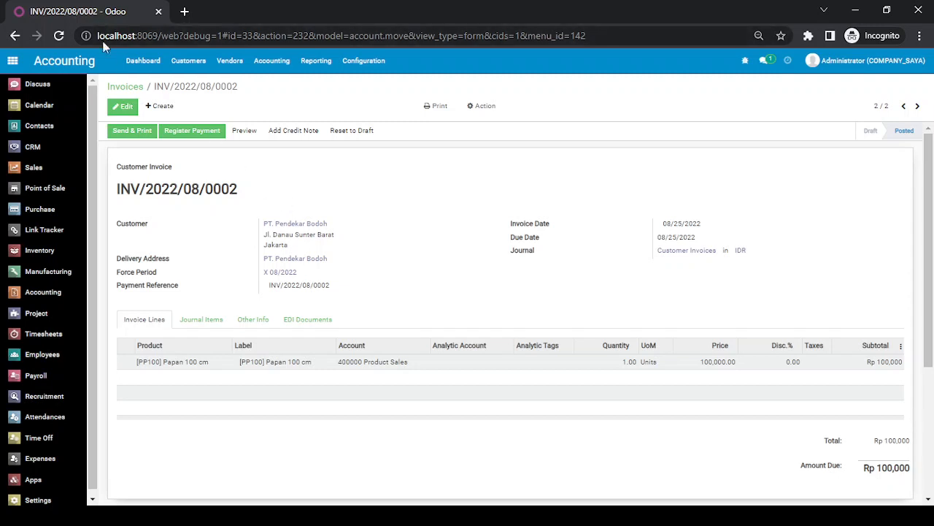
Open the Accounting dashboard in a duplicate browser tab and create a new statement for the BSI bank journal.
{"action": "left_click", "coordinate": [132, 118]}
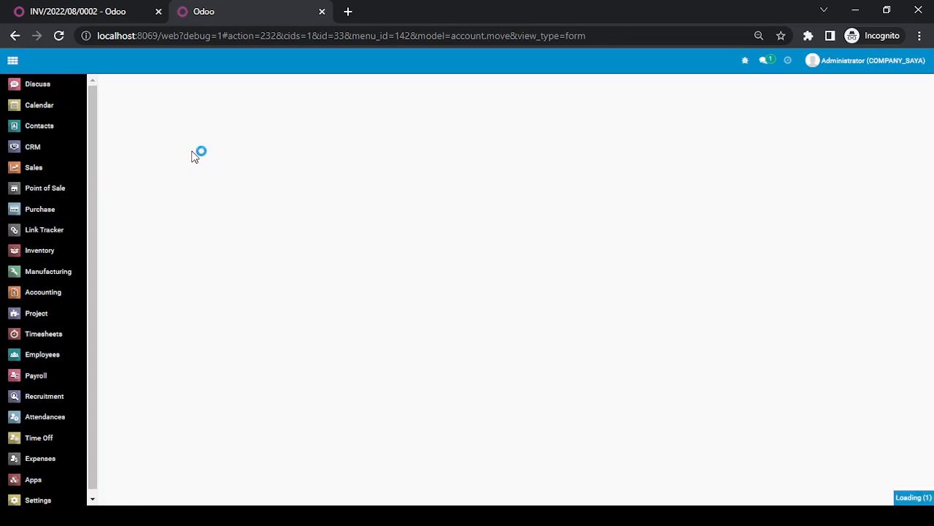
{"action": "left_click", "coordinate": [169, 129]}
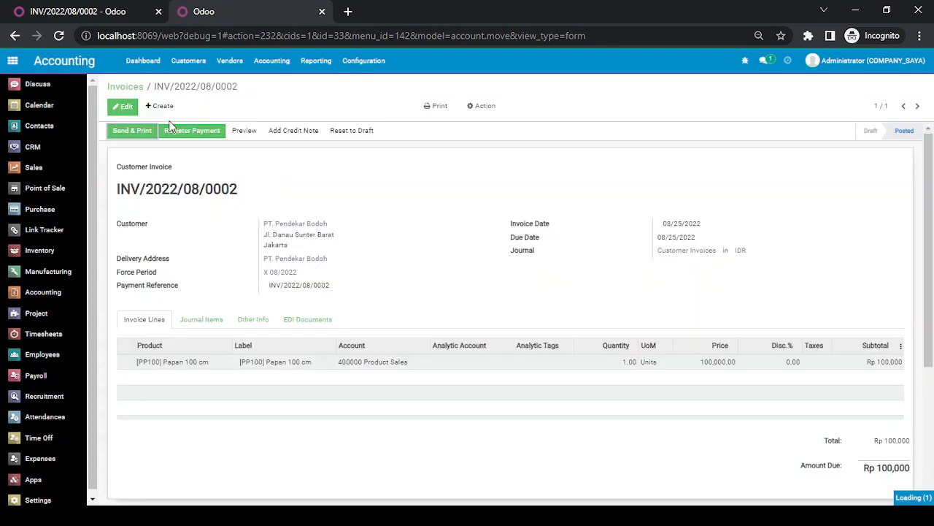
{"action": "left_click", "coordinate": [139, 64]}
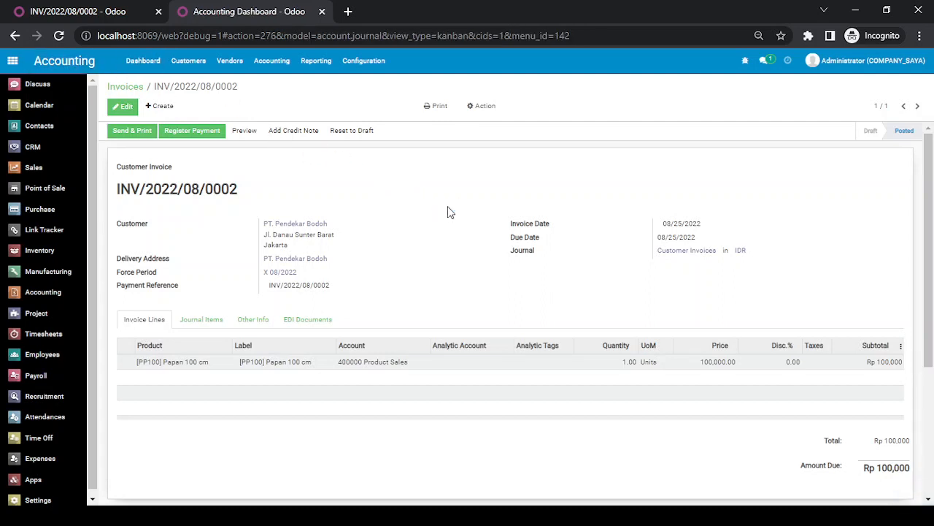
{"action": "scroll", "coordinate": [377, 278], "scroll_direction": "down", "scroll_amount": 2}
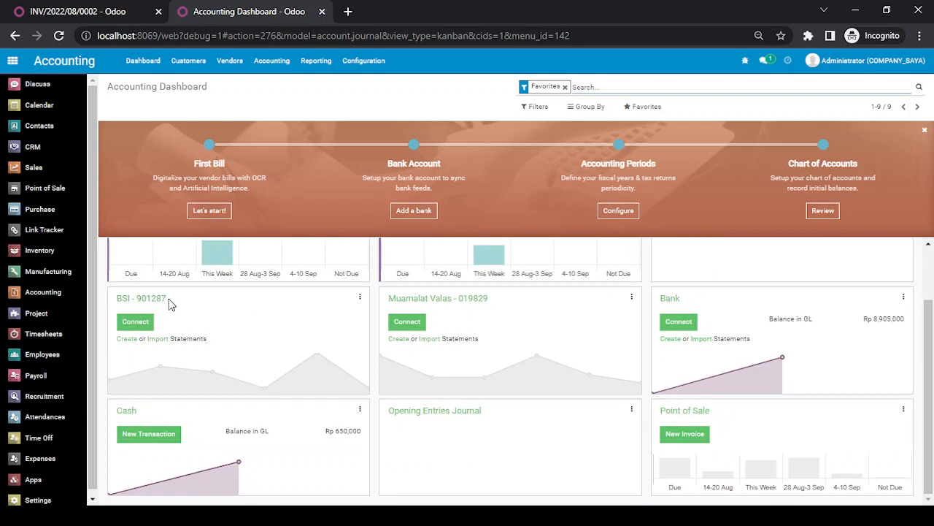
{"action": "left_click", "coordinate": [122, 340]}
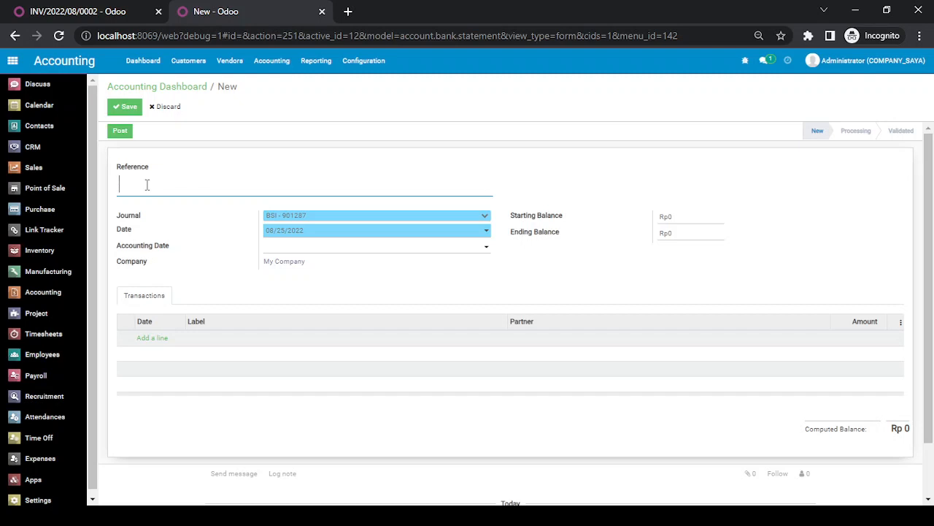
Check the amount due on the posted invoice and set the bank statement's reference to "Payment In Invoice Termin 1 - 30%".
{"action": "left_click", "coordinate": [81, 11]}
{"action": "scroll", "coordinate": [847, 397], "scroll_direction": "down", "scroll_amount": 1}
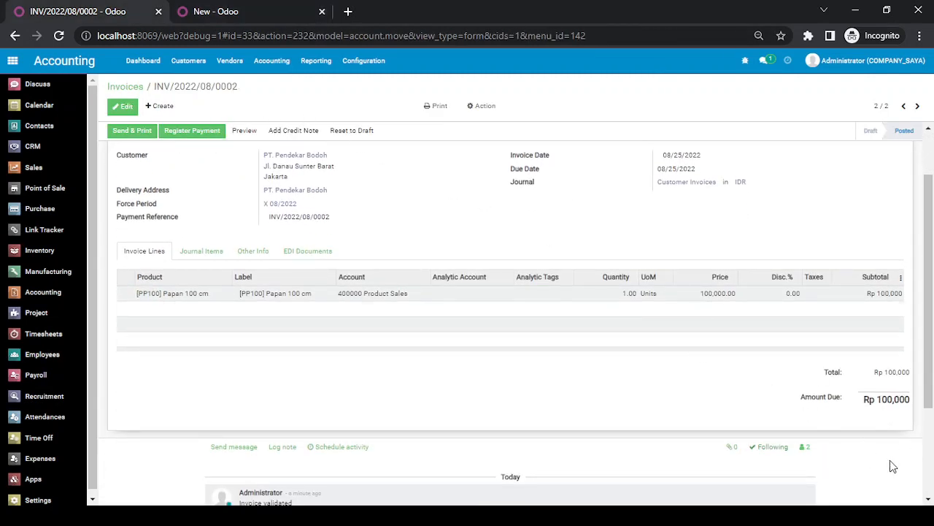
{"action": "left_click", "coordinate": [215, 12]}
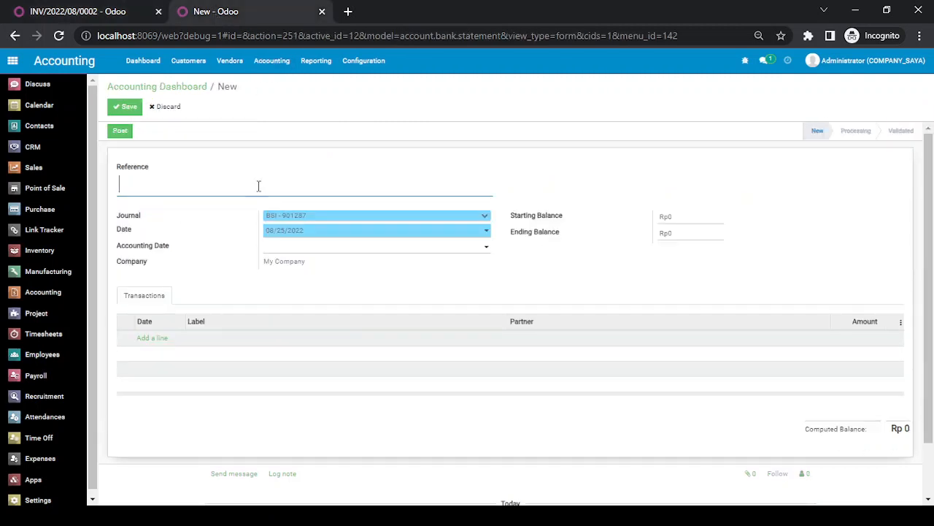
{"action": "left_click", "coordinate": [178, 186]}
{"action": "type", "text": "Payment In In"}
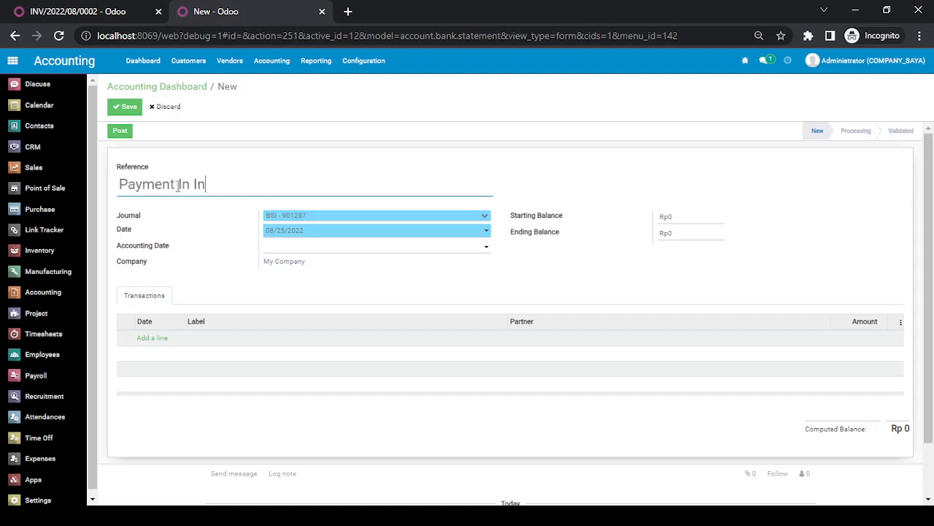
{"action": "type", "text": "voice"}
{"action": "type", "text": " ter"}
{"action": "type", "text": "Termin "}
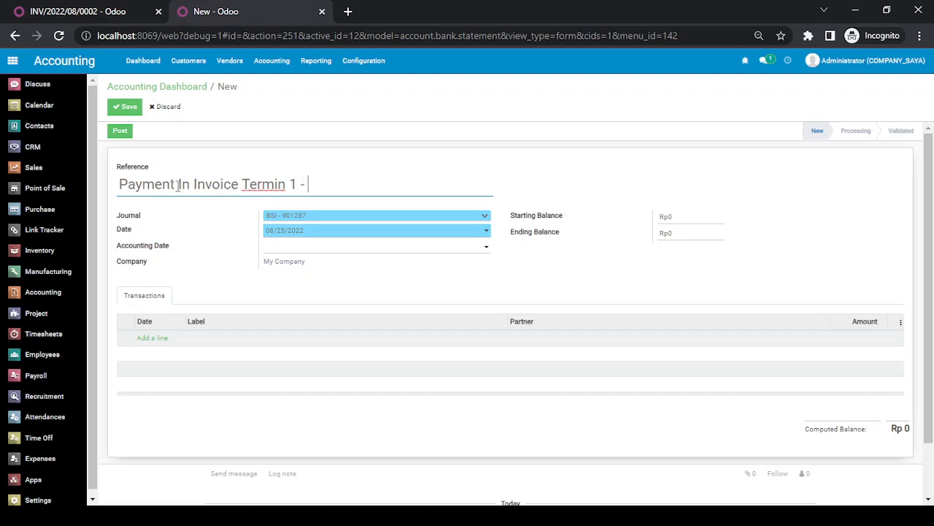
{"action": "type", "text": "1 - 30%"}
Append a dash and the invoice number copied from the posted invoice to the bank statement's reference.
{"action": "left_click", "coordinate": [152, 338]}
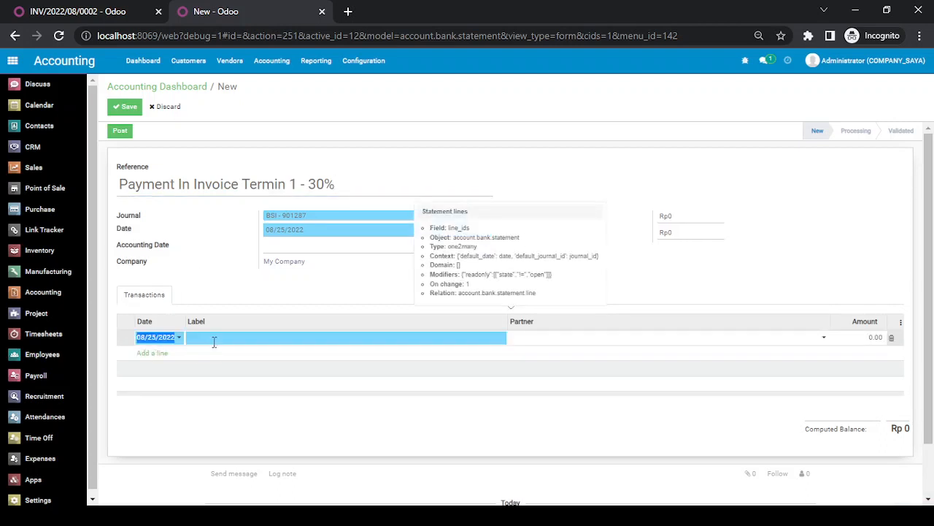
{"action": "left_click", "coordinate": [214, 338]}
{"action": "left_click", "coordinate": [370, 186]}
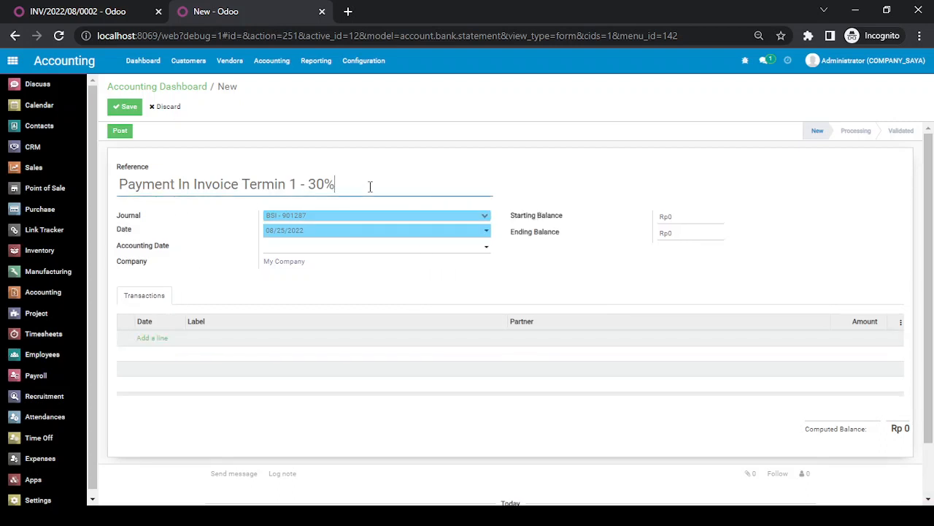
{"action": "type", "text": "-"}
{"action": "left_click", "coordinate": [132, 12]}
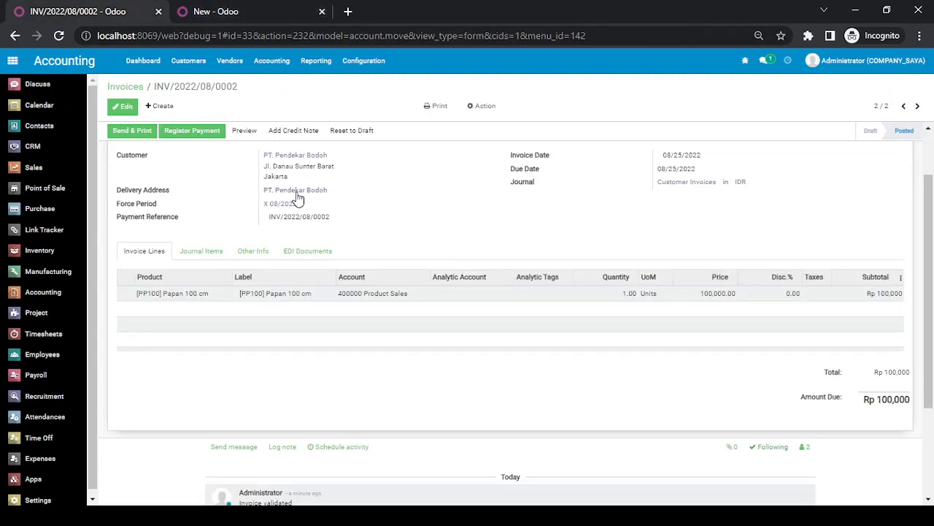
{"action": "triple_click", "coordinate": [188, 190]}
{"action": "key", "text": "ctrl+c"}
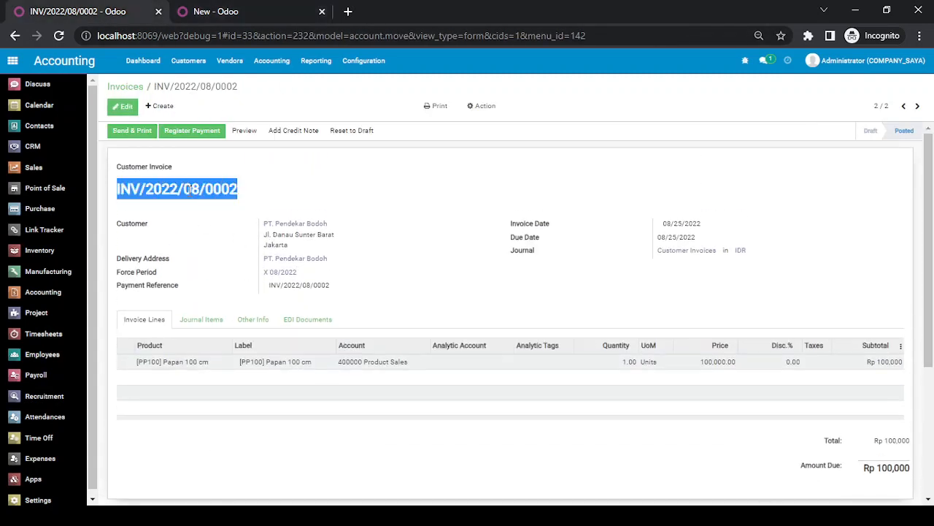
{"action": "left_click", "coordinate": [215, 11]}
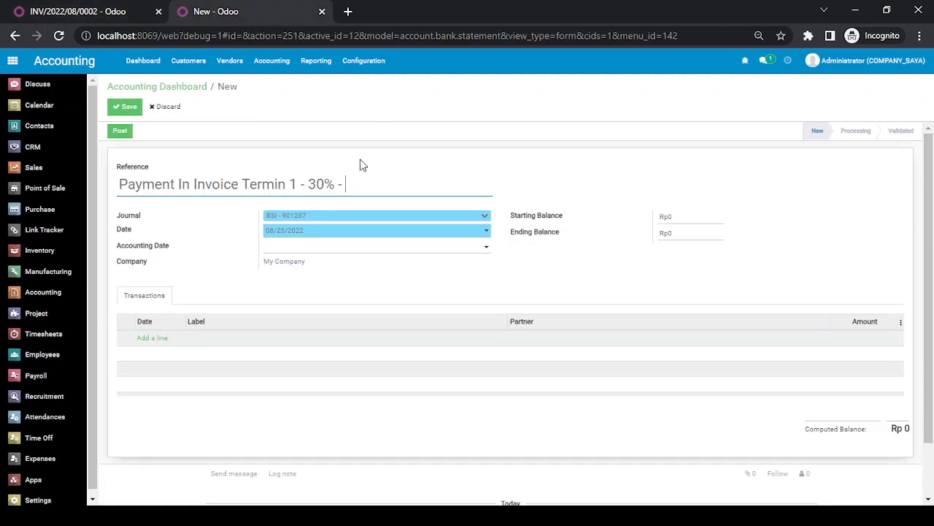
{"action": "key", "text": "ctrl+v"}
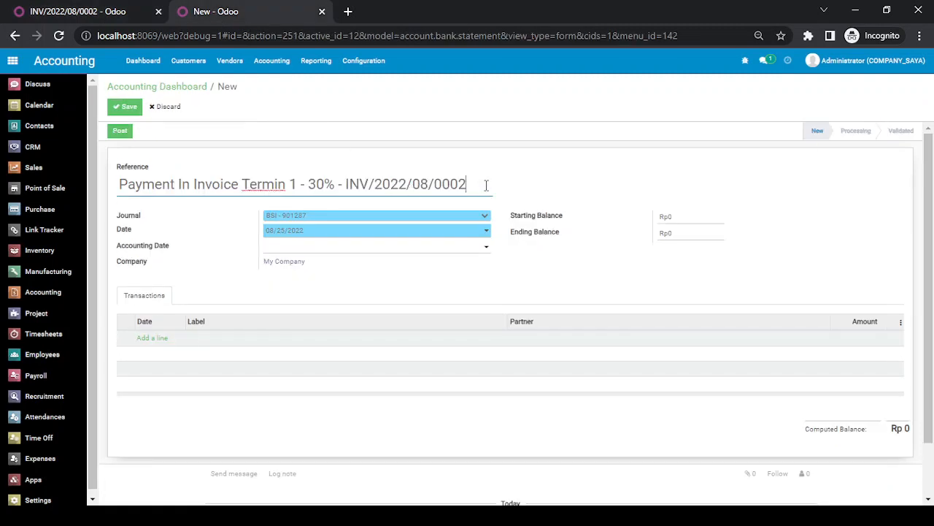
Add a transaction line to the bank statement and label it with the full text copied from the statement's reference.
{"action": "double_click", "coordinate": [255, 184]}
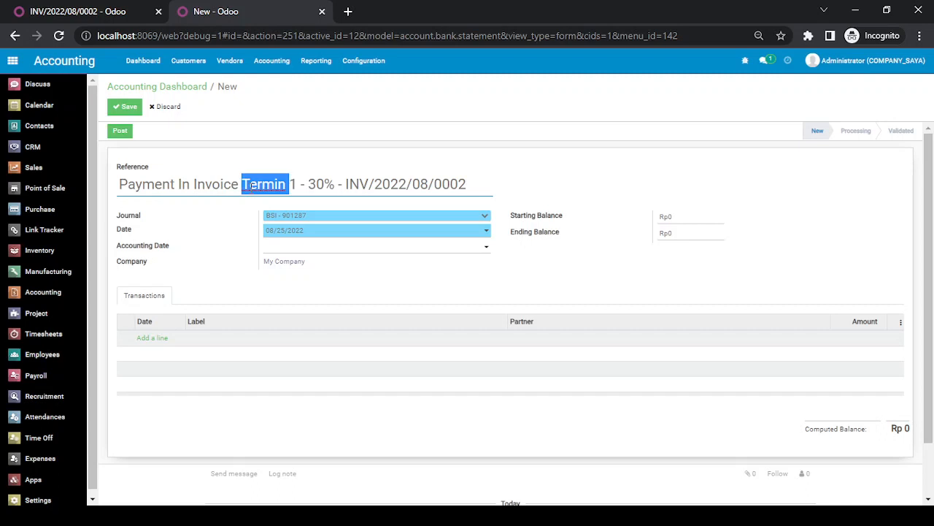
{"action": "key", "text": "ctrl+a"}
{"action": "key", "text": "ctrl+c"}
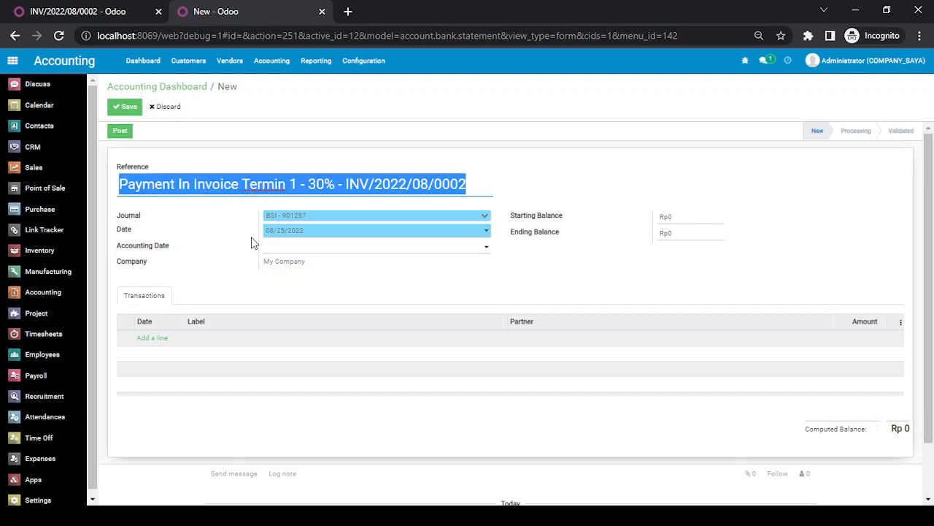
{"action": "left_click", "coordinate": [212, 340]}
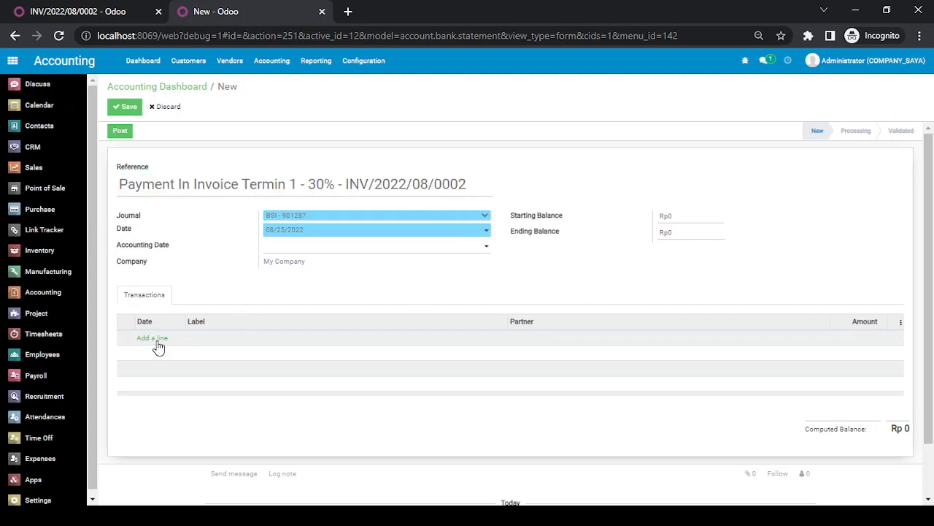
{"action": "left_click", "coordinate": [159, 341]}
{"action": "left_click", "coordinate": [229, 341]}
{"action": "key", "text": "ctrl+v"}
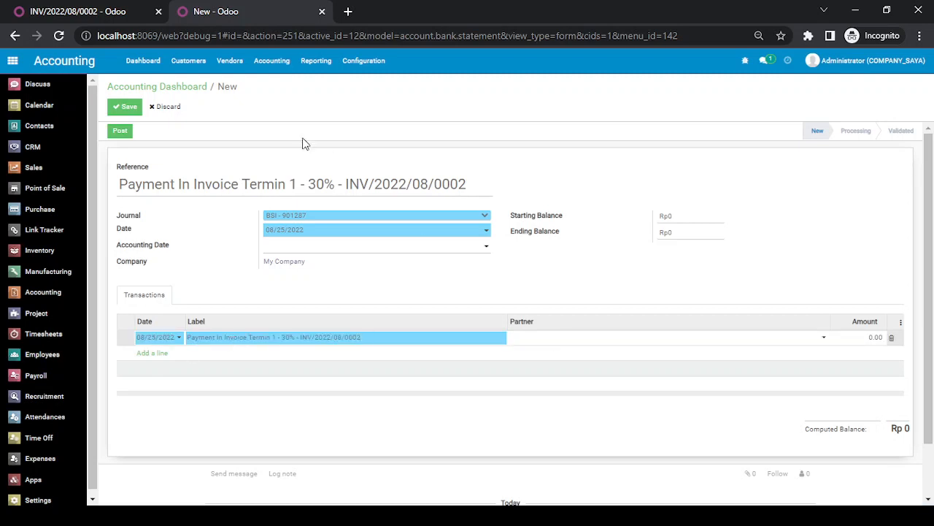
Set the transaction line's partner to PT. Pendekar Bodoh and its amount to 30000, and remove the extra blank line.
{"action": "key", "text": "ctrl+Tab"}
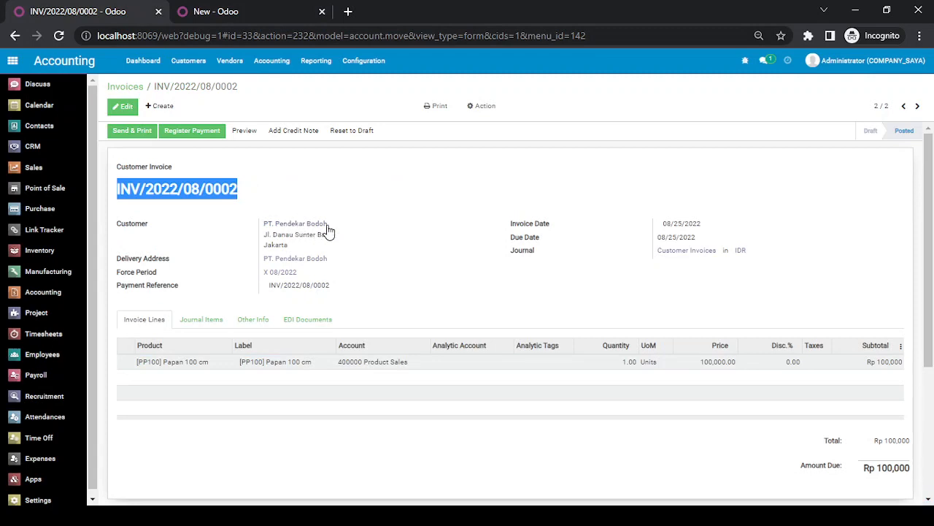
{"action": "left_click", "coordinate": [235, 10]}
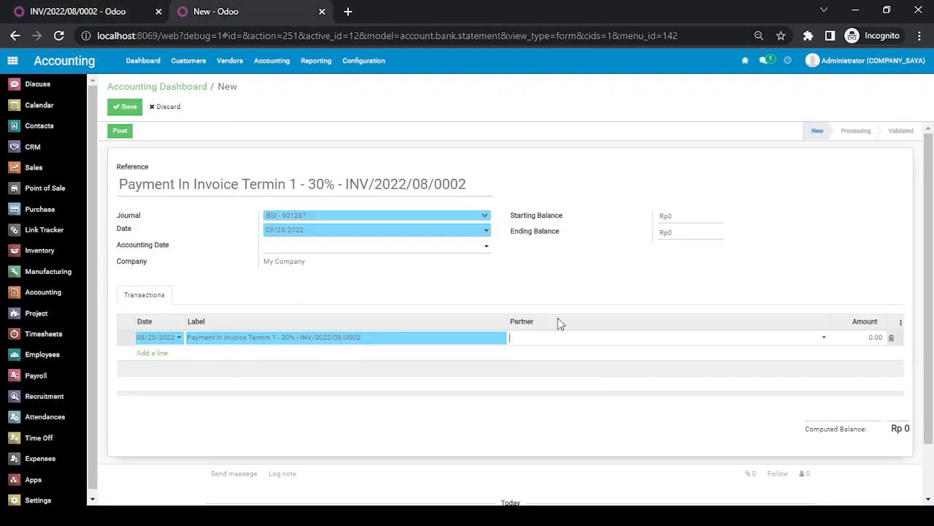
{"action": "key", "text": "Return"}
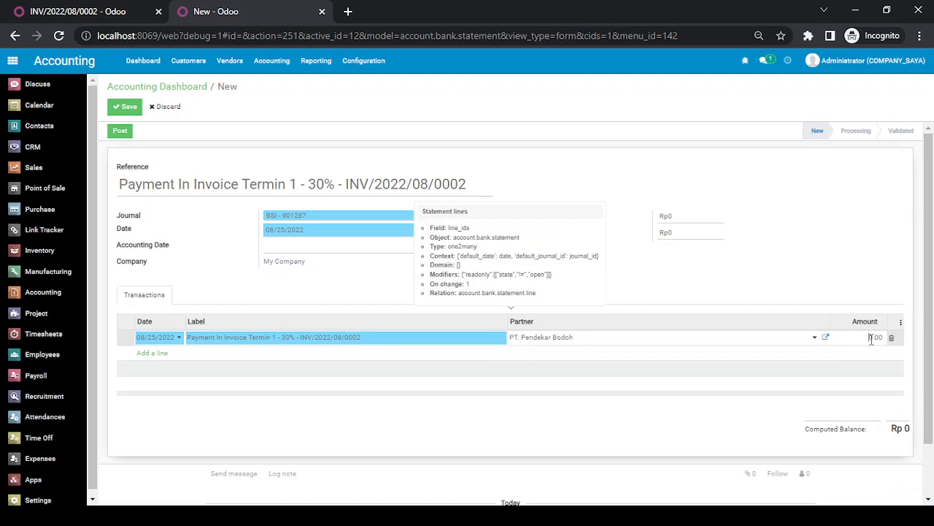
{"action": "left_click", "coordinate": [870, 339]}
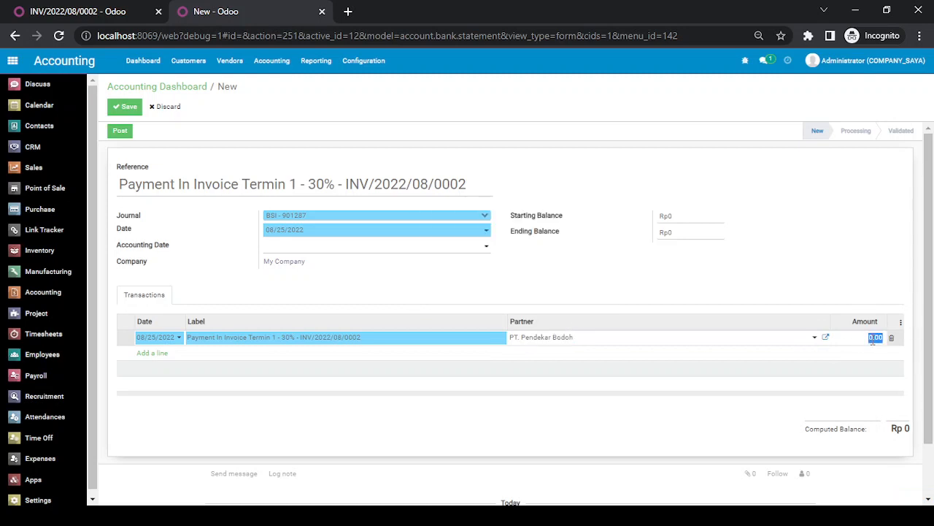
{"action": "type", "text": "30000"}
{"action": "key", "text": "Return"}
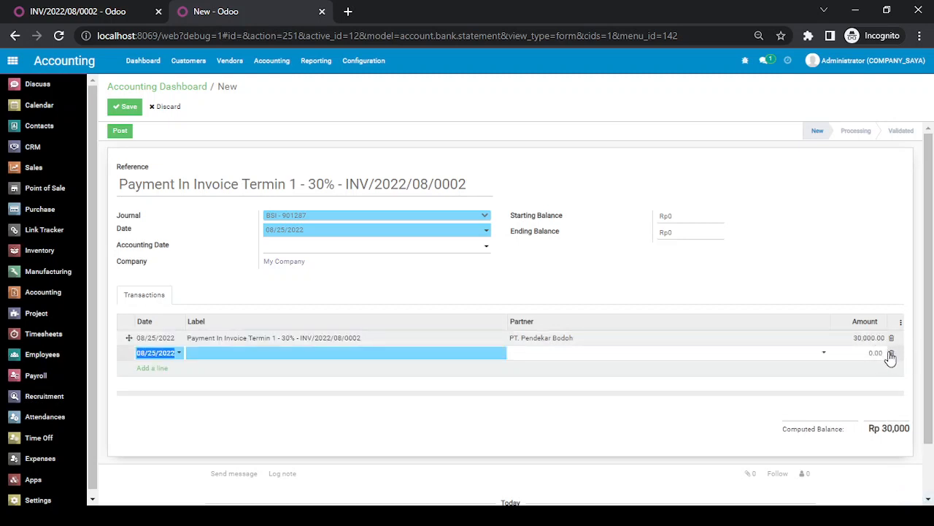
{"action": "left_click", "coordinate": [890, 354]}
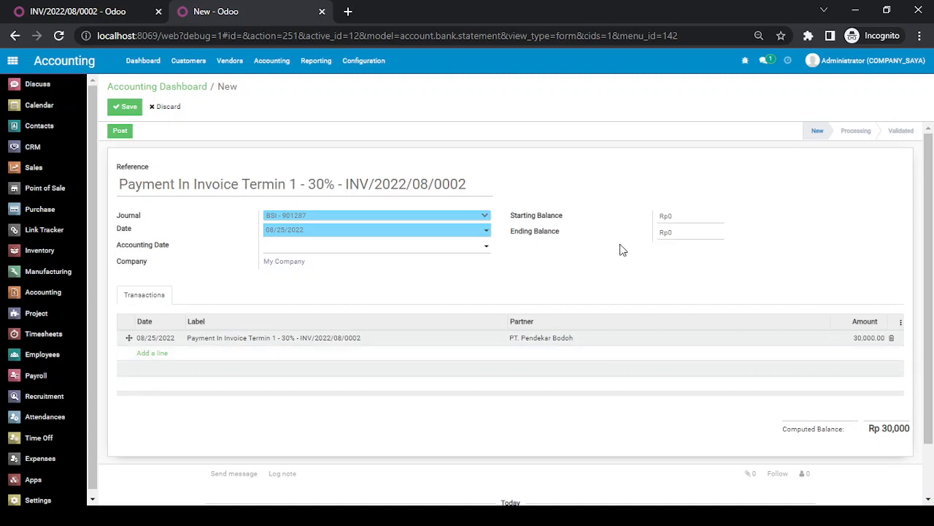
Set the statement's ending balance to Rp 30,000, copied from the computed balance, and post the saved statement.
{"action": "double_click", "coordinate": [901, 427]}
{"action": "key", "text": "ctrl+c"}
{"action": "left_click", "coordinate": [684, 233]}
{"action": "key", "text": "ctrl+v"}
{"action": "left_click", "coordinate": [617, 259]}
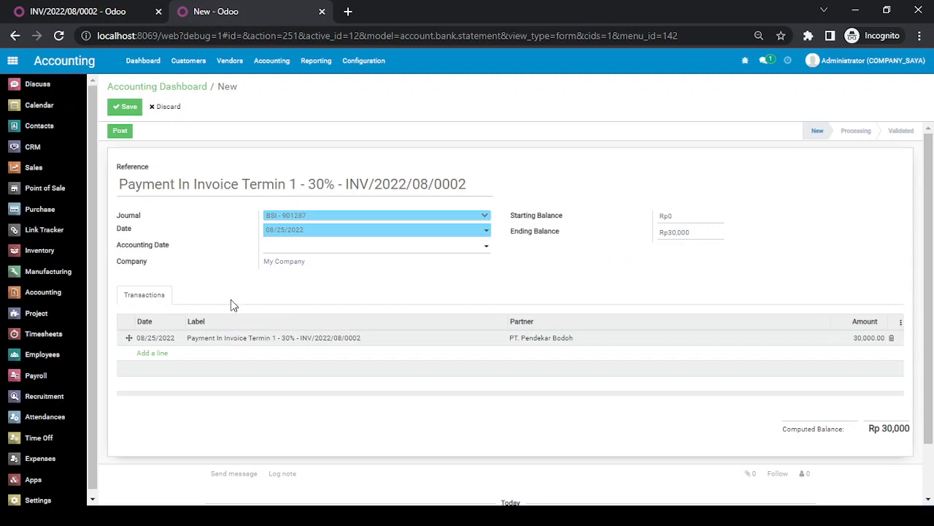
{"action": "left_click", "coordinate": [126, 107]}
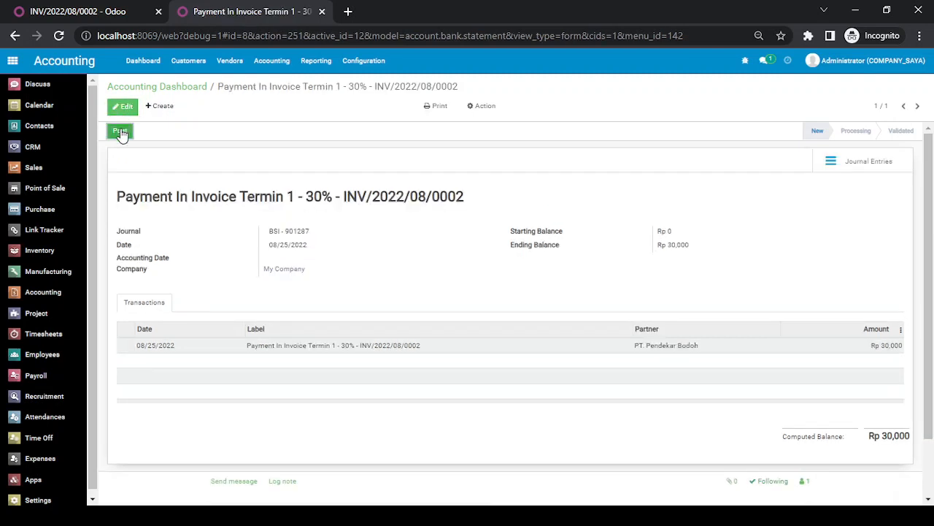
{"action": "left_click", "coordinate": [121, 131]}
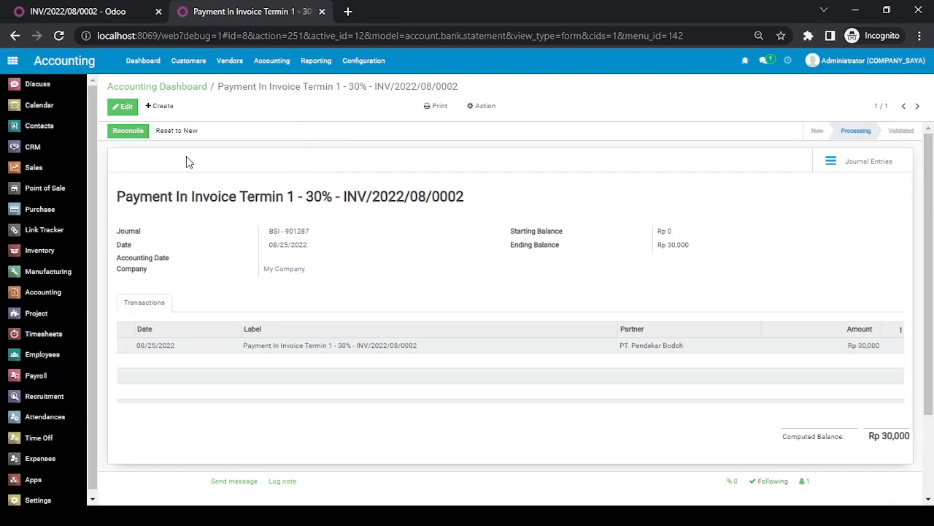
Reconcile the bank transaction against the customer's open invoice with a partial amount of 30,000 and validate the match.
{"action": "left_click", "coordinate": [122, 135]}
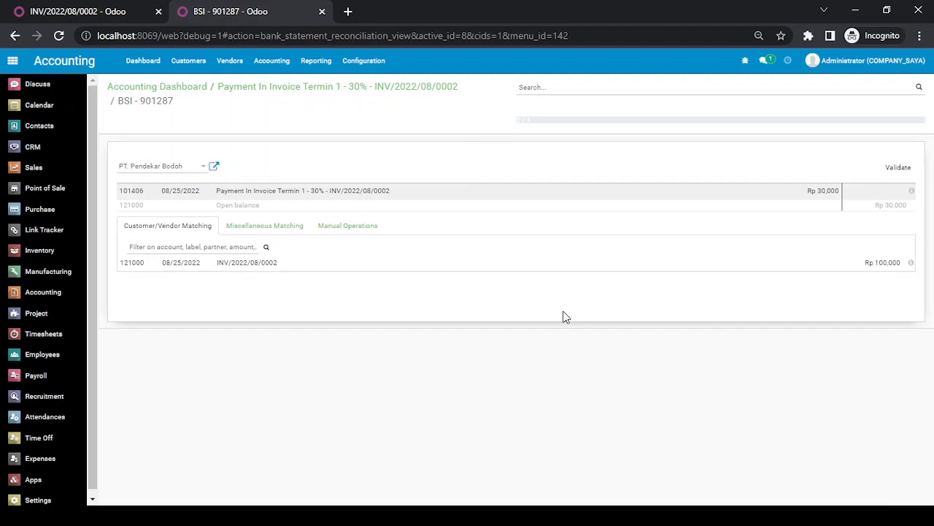
{"action": "left_click", "coordinate": [272, 265]}
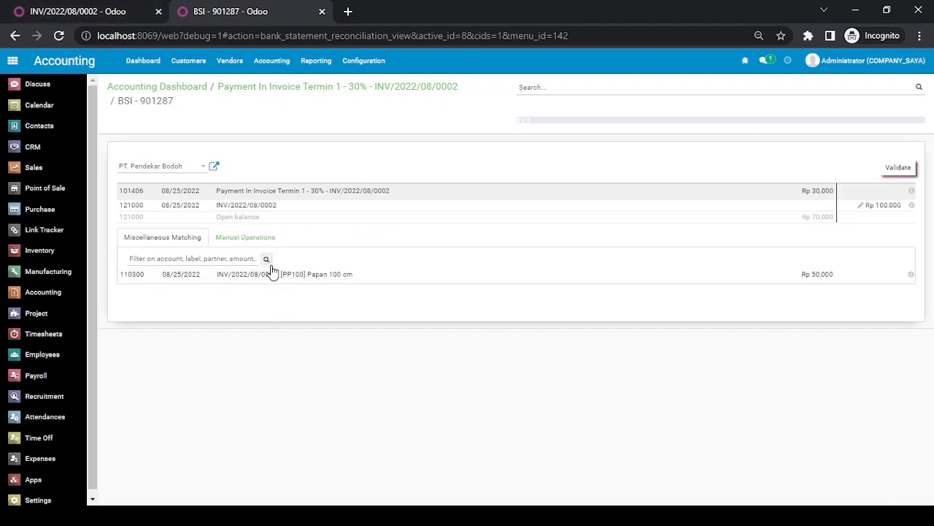
{"action": "left_click", "coordinate": [862, 211]}
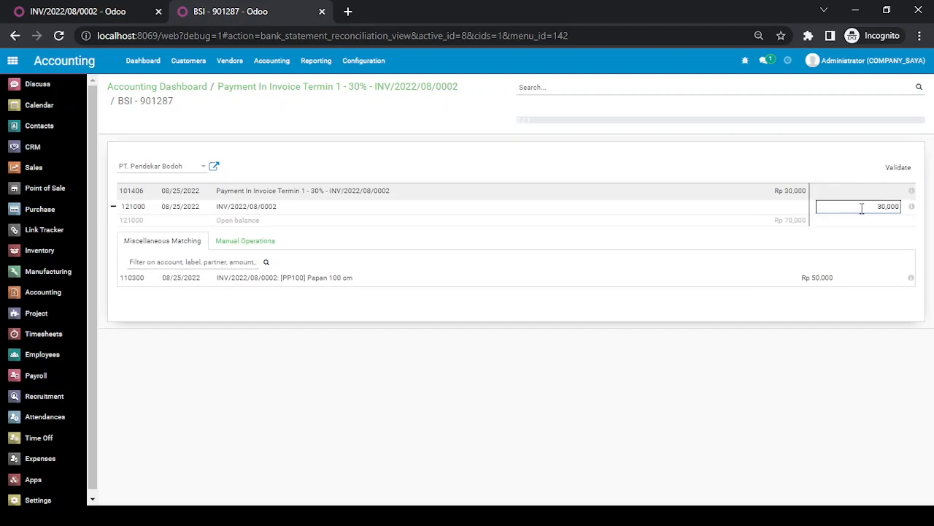
{"action": "left_click", "coordinate": [813, 168]}
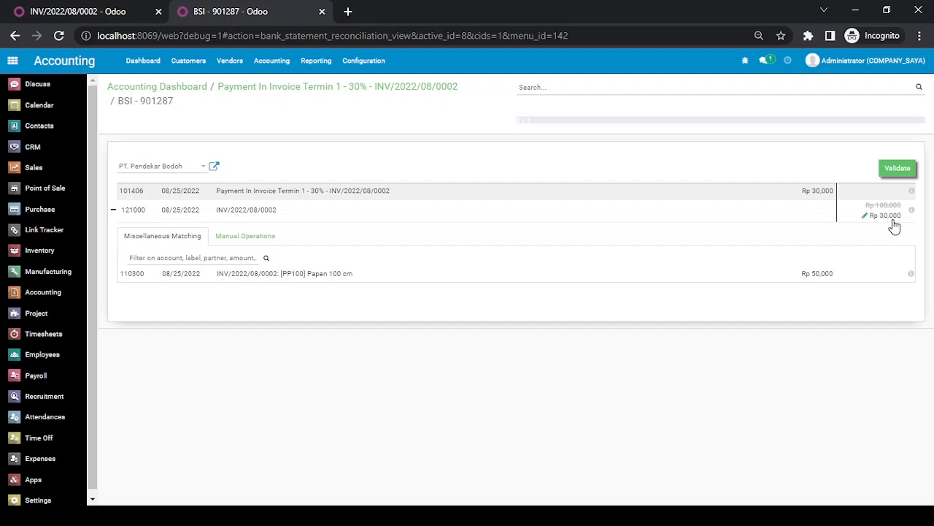
{"action": "left_click", "coordinate": [895, 174]}
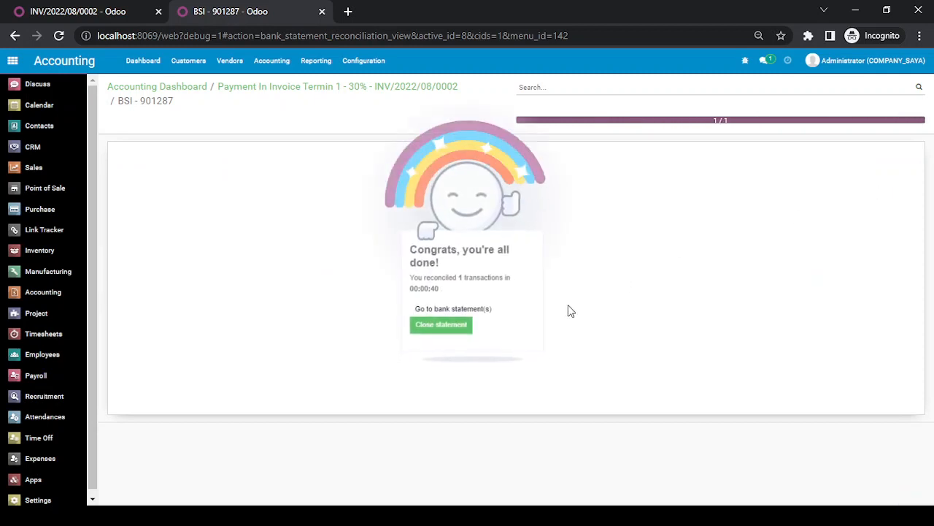
Close the reconciled bank statement and open its journal entry to examine the debit and credit items.
{"action": "left_click", "coordinate": [437, 329]}
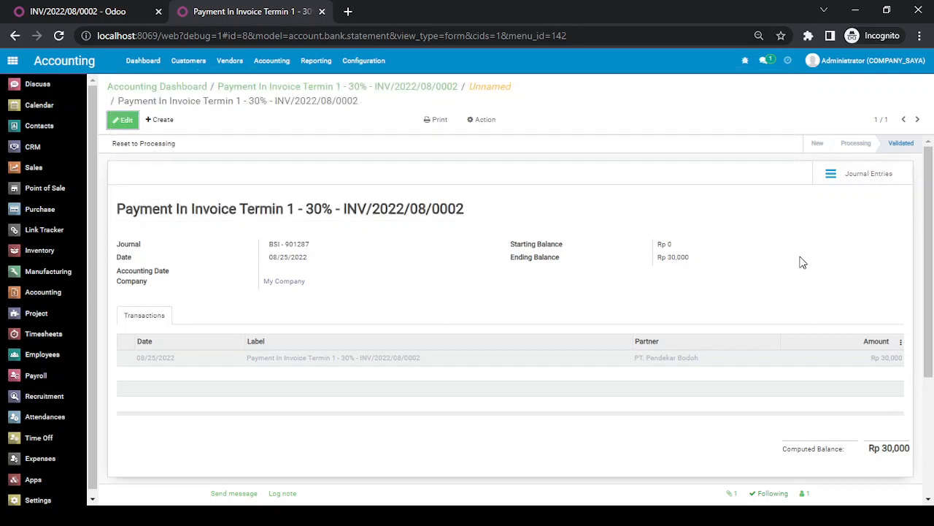
{"action": "left_click", "coordinate": [864, 184]}
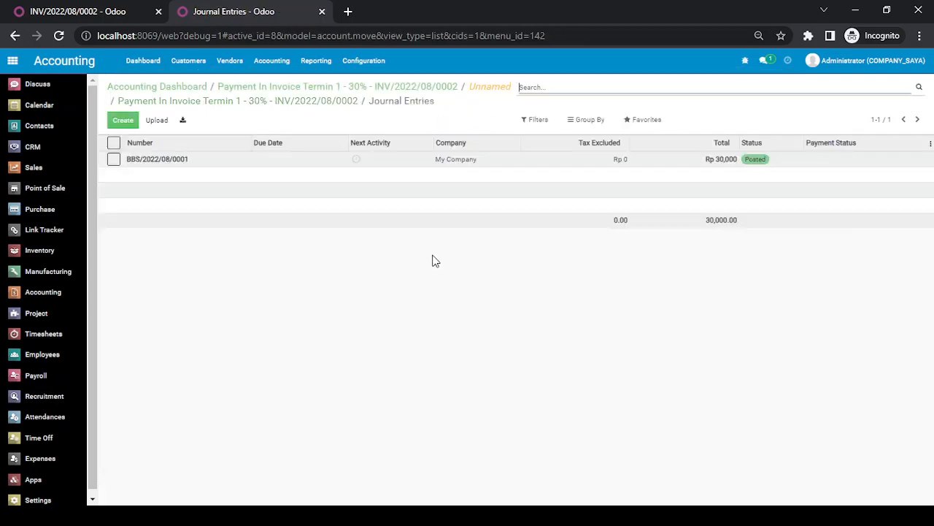
{"action": "left_click", "coordinate": [172, 165]}
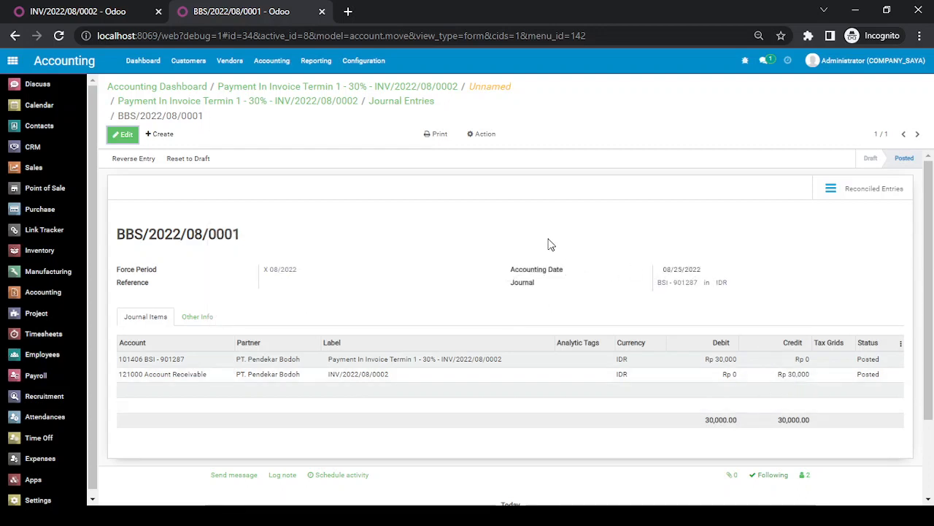
Reload the posted customer invoice and check its registered payment and remaining amount due.
{"action": "left_click", "coordinate": [86, 16]}
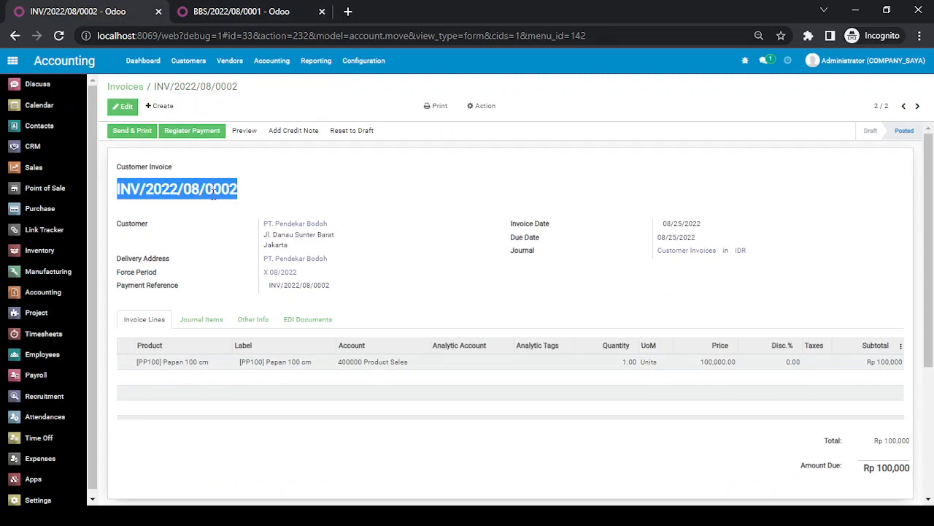
{"action": "left_click", "coordinate": [446, 196]}
{"action": "scroll", "coordinate": [663, 396], "scroll_direction": "down", "scroll_amount": 2}
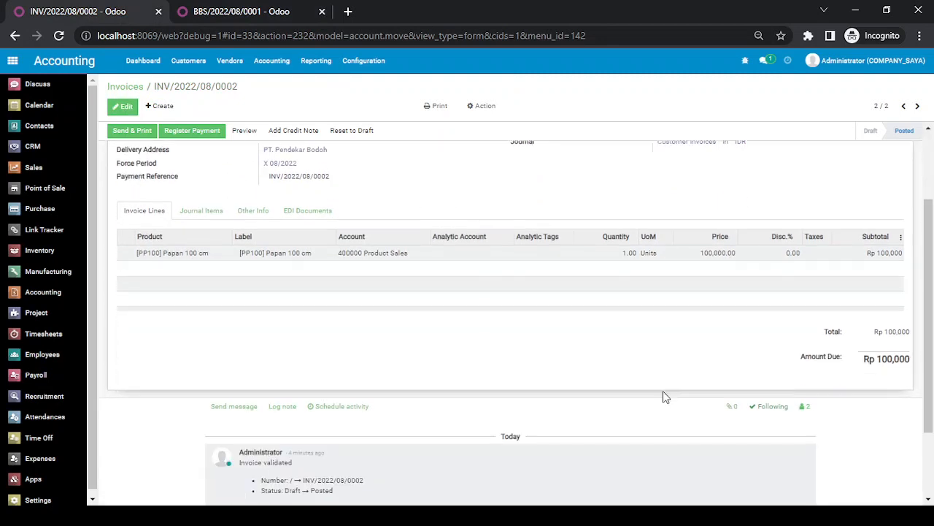
{"action": "scroll", "coordinate": [663, 397], "scroll_direction": "down", "scroll_amount": 1}
{"action": "scroll", "coordinate": [902, 350], "scroll_direction": "up", "scroll_amount": 3}
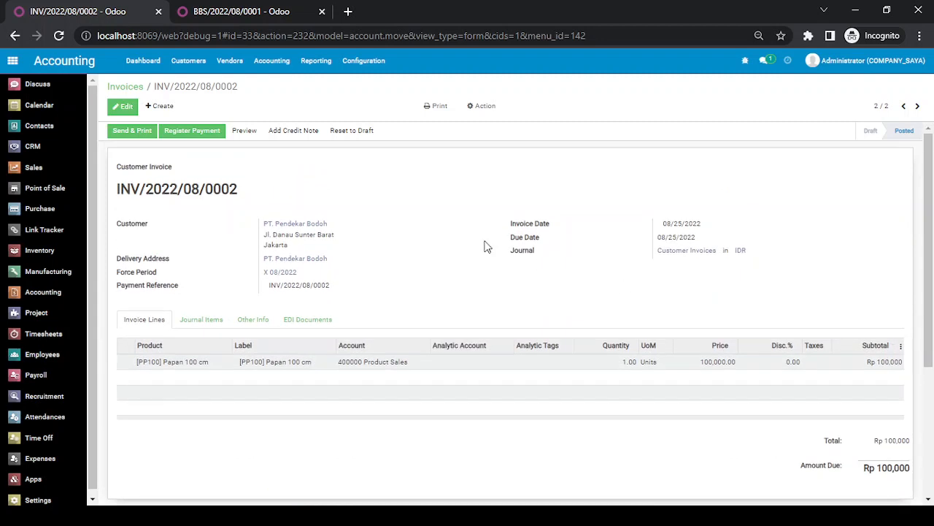
{"action": "left_click", "coordinate": [60, 36]}
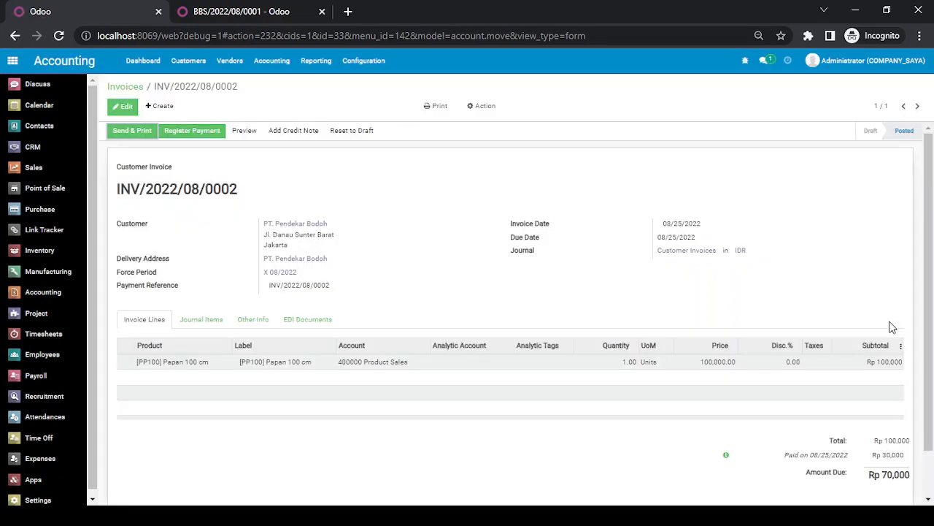
{"action": "scroll", "coordinate": [892, 327], "scroll_direction": "down", "scroll_amount": 1}
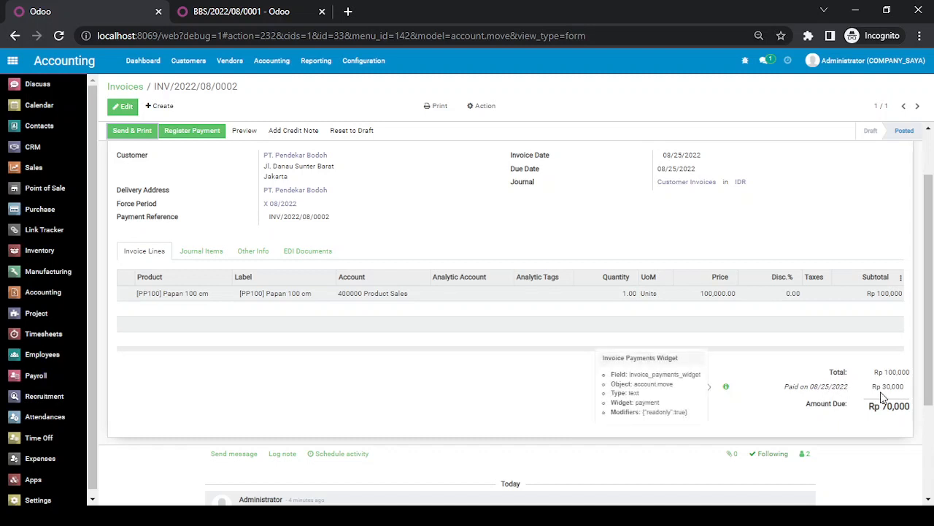
View the bank entry behind the invoice's registered payment, examine its journal items, and return to the invoice.
{"action": "left_click", "coordinate": [727, 386]}
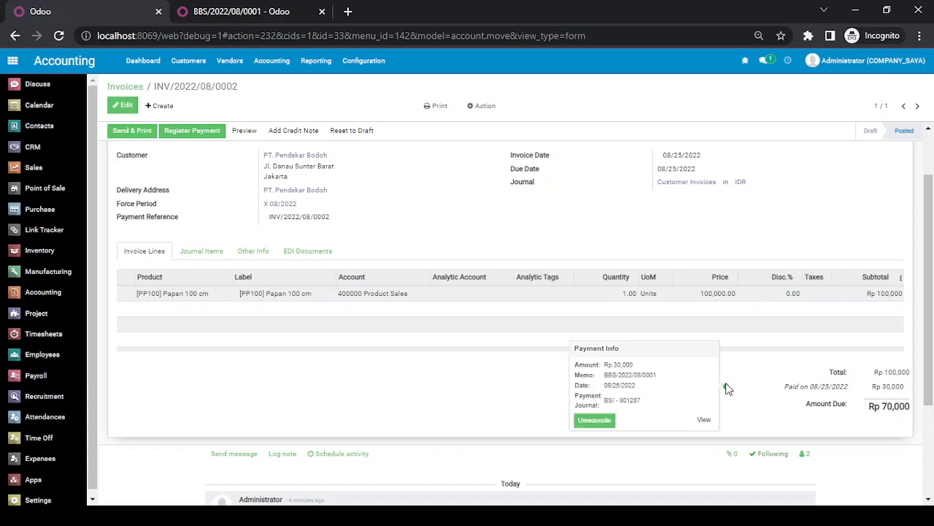
{"action": "left_click", "coordinate": [705, 421]}
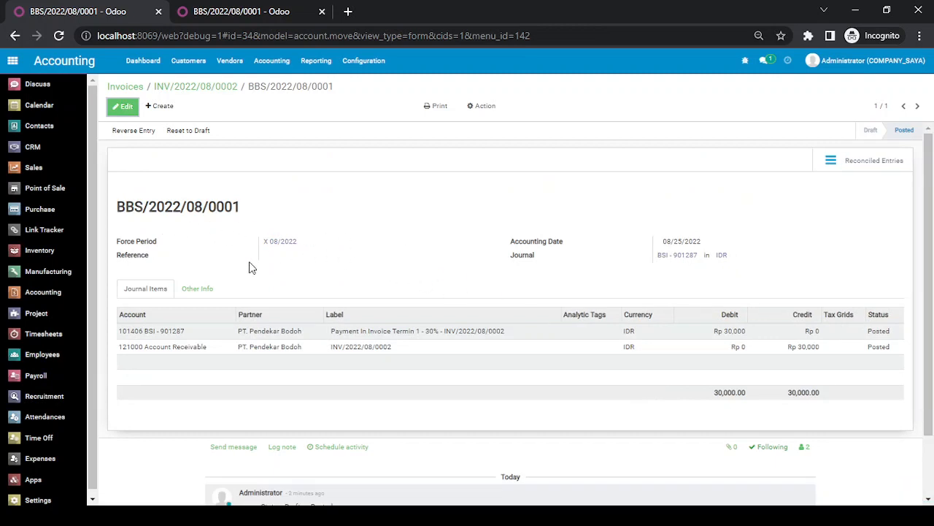
{"action": "mouse_move", "coordinate": [187, 382]}
{"action": "left_click", "coordinate": [222, 94]}
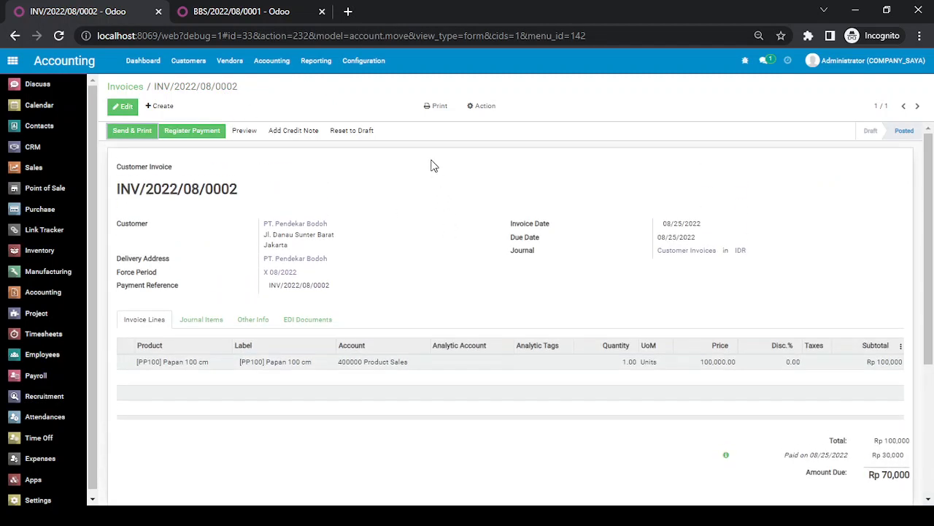
Create another BSI bank statement from the first instalment's statement, with the reference "Payment In Invoice Termin 2 - 70%".
{"action": "left_click", "coordinate": [221, 13]}
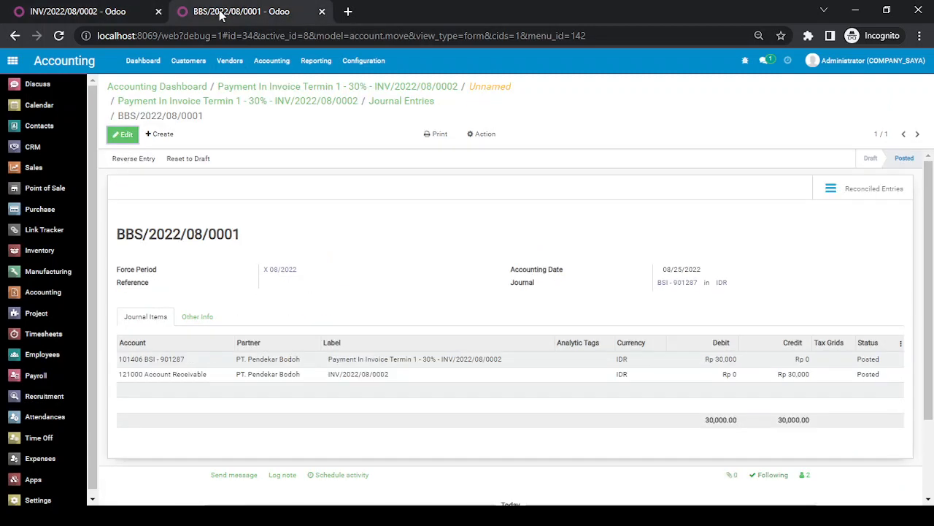
{"action": "left_click", "coordinate": [247, 88]}
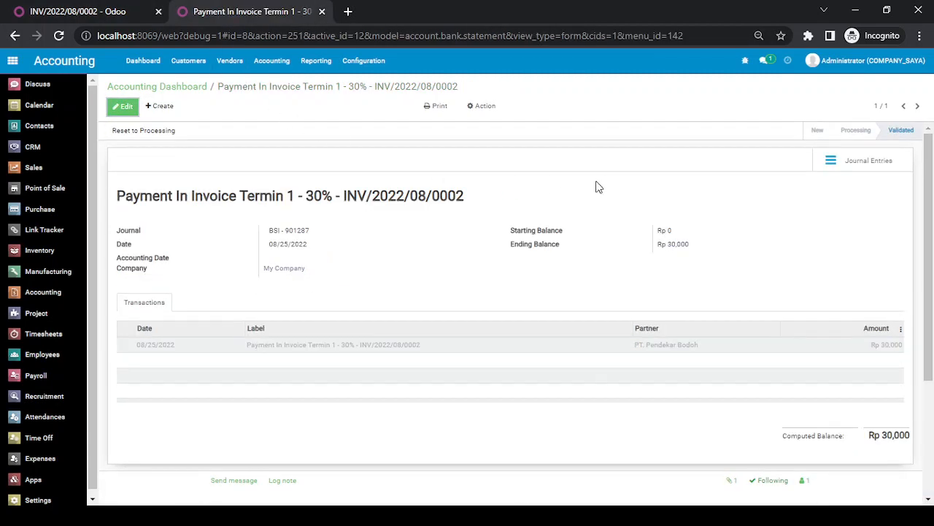
{"action": "left_click", "coordinate": [166, 111]}
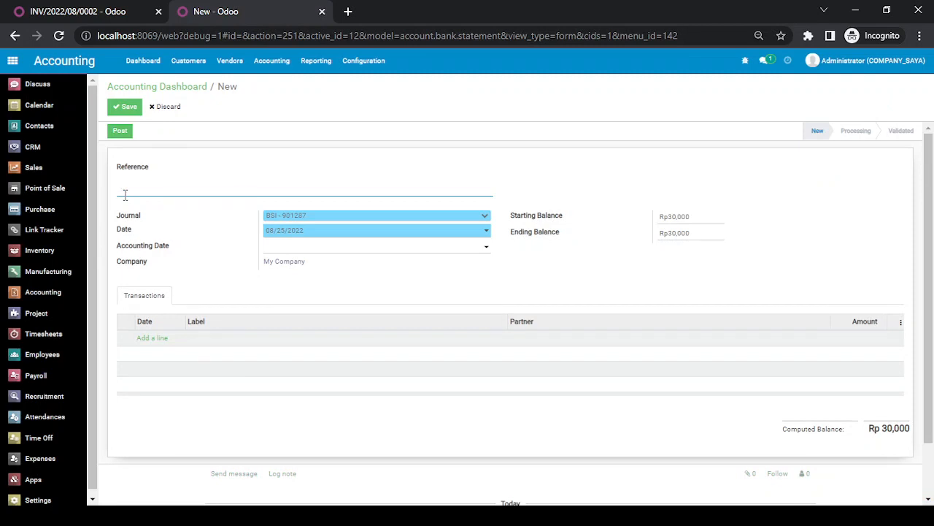
{"action": "type", "text": "ment In Invo"}
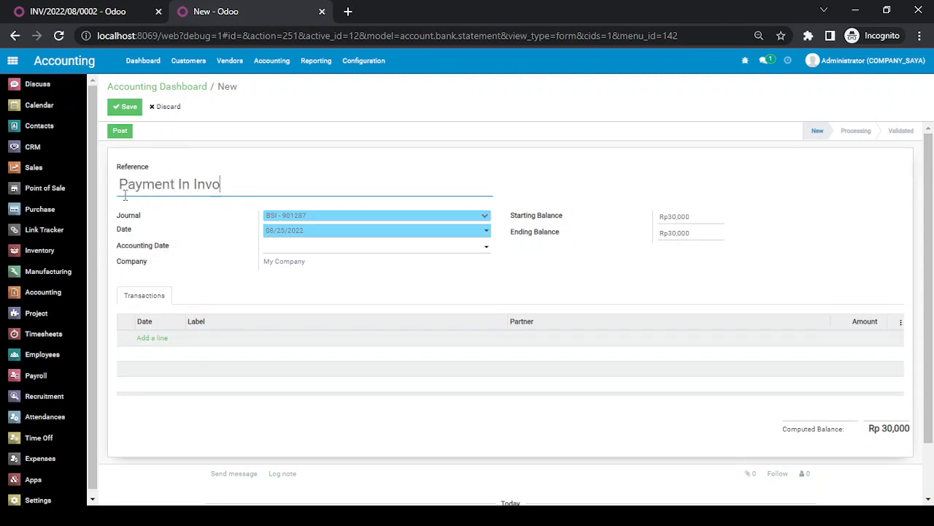
{"action": "type", "text": "ice Termin 2 - 70%"}
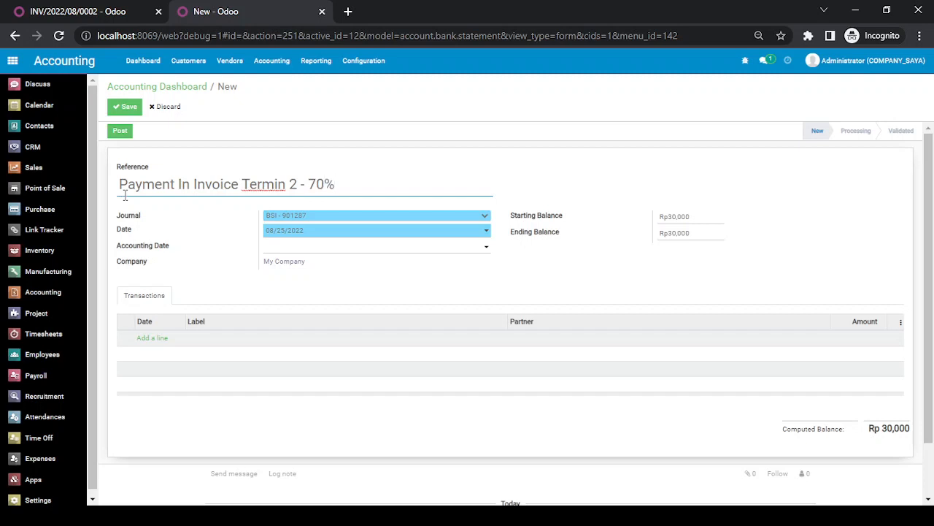
Append a hyphen and the customer invoice's number, copied from the invoice, to the new bank statement's reference.
{"action": "key", "text": "BackSpace"}
{"action": "key", "text": "BackSpace"}
{"action": "left_click", "coordinate": [49, 12]}
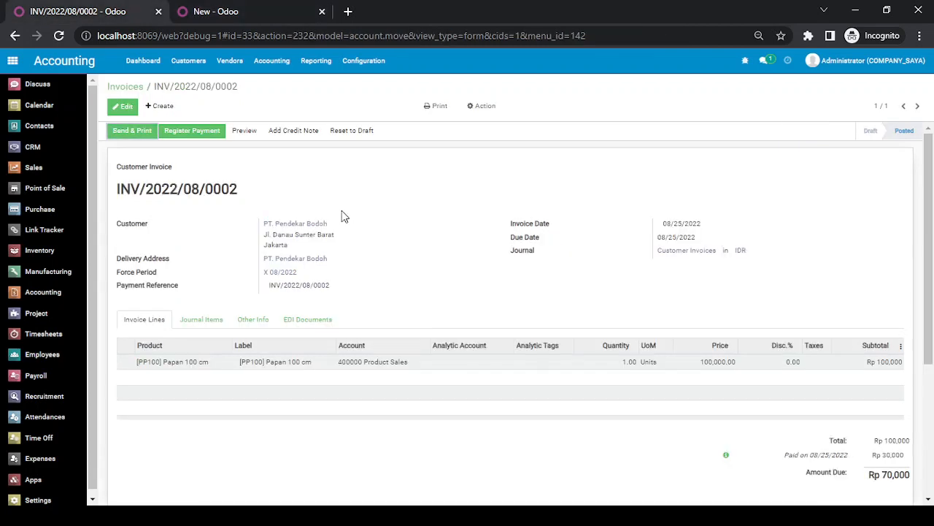
{"action": "triple_click", "coordinate": [204, 190]}
{"action": "key", "text": "ctrl+c"}
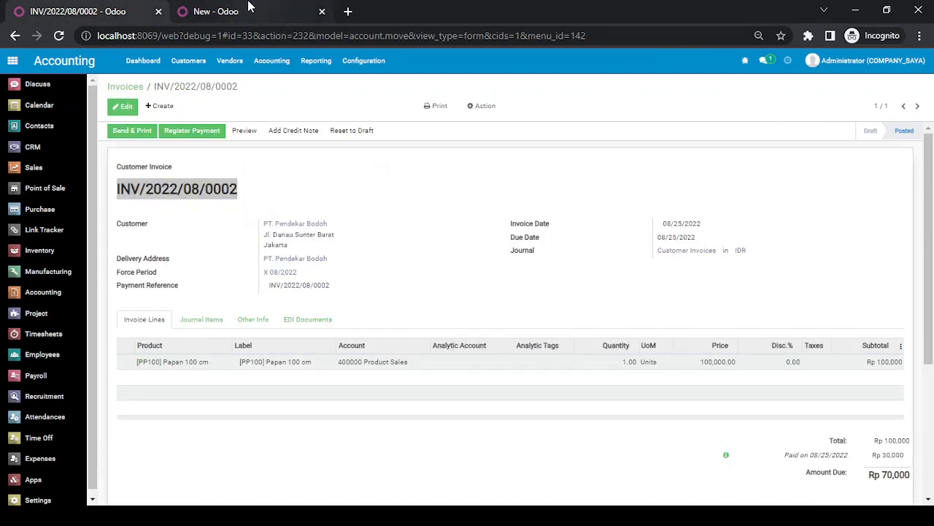
{"action": "key", "text": "ctrl+Tab"}
{"action": "key", "text": "ctrl+v"}
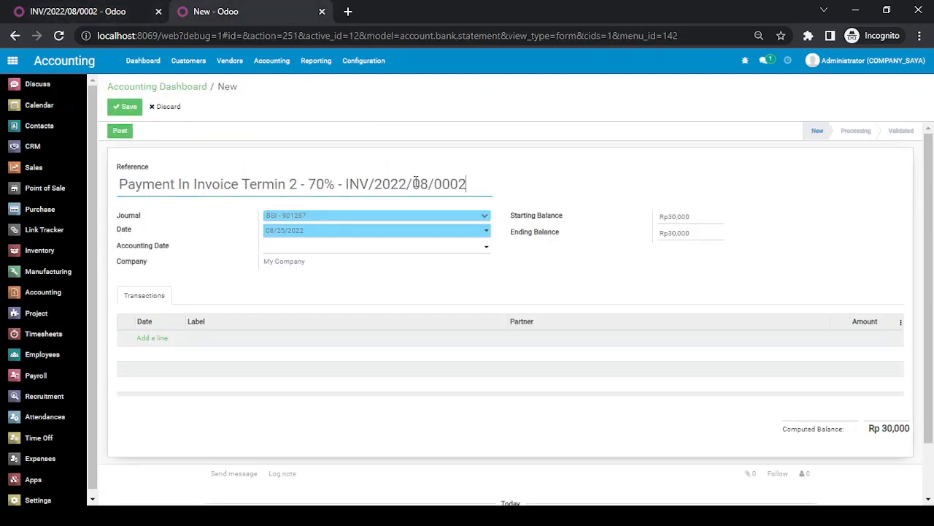
Add a transaction line labelled with the full statement reference, dated 08/27/2022, for partner PT. Pendekar Bodoh.
{"action": "triple_click", "coordinate": [181, 184]}
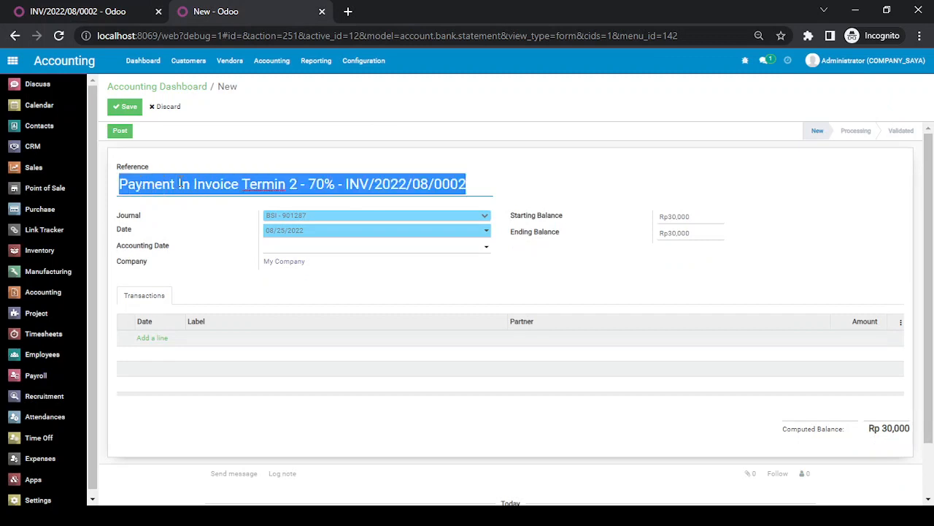
{"action": "left_click", "coordinate": [153, 338]}
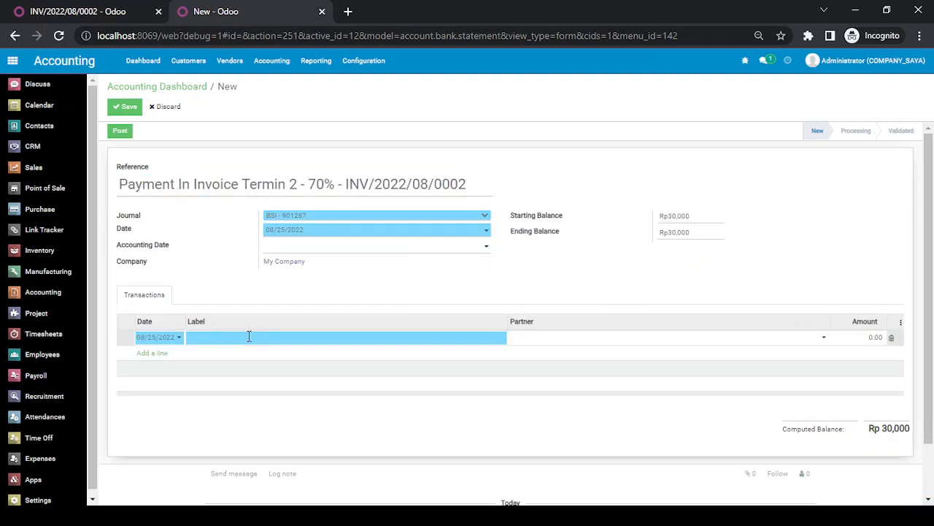
{"action": "key", "text": "ctrl+v"}
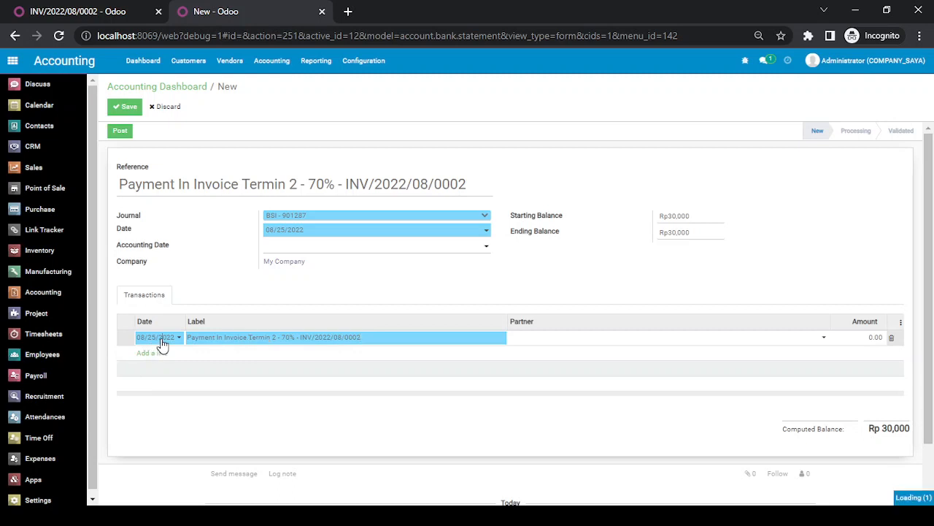
{"action": "left_click", "coordinate": [161, 341]}
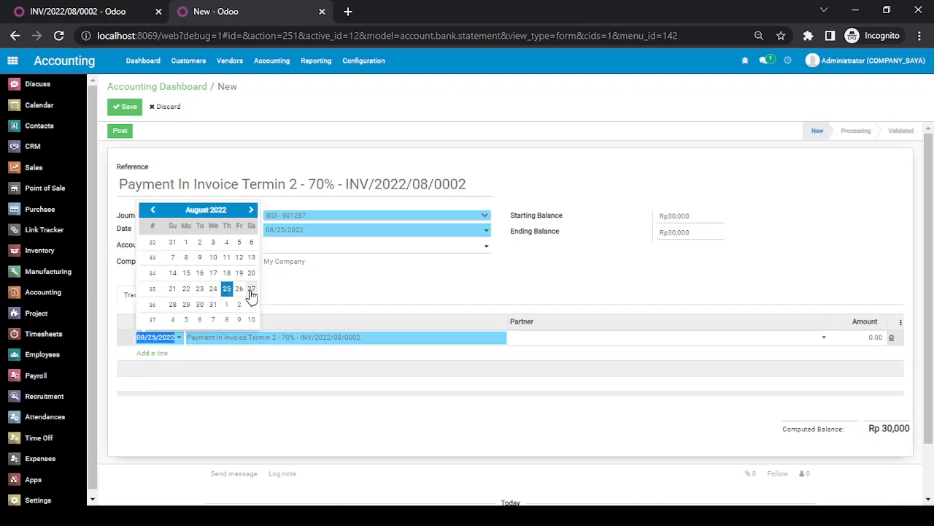
{"action": "left_click", "coordinate": [251, 290]}
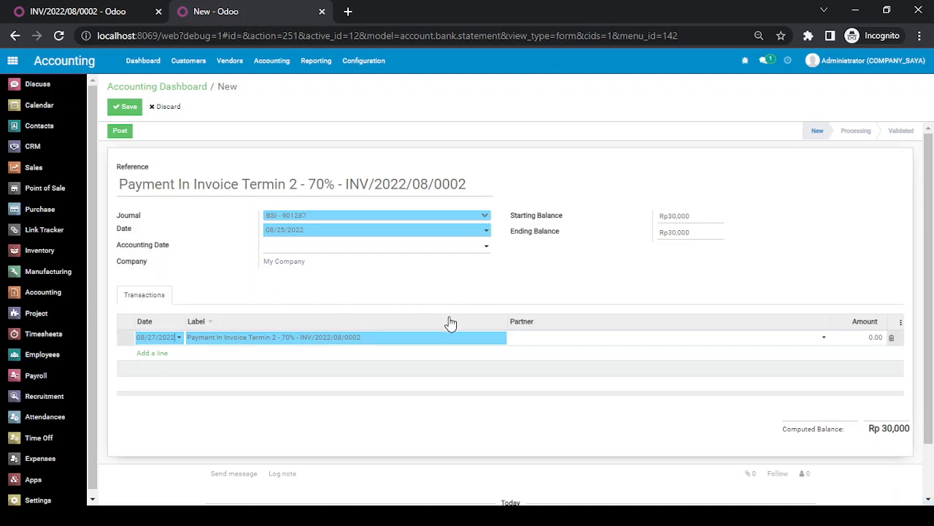
{"action": "left_click", "coordinate": [548, 344]}
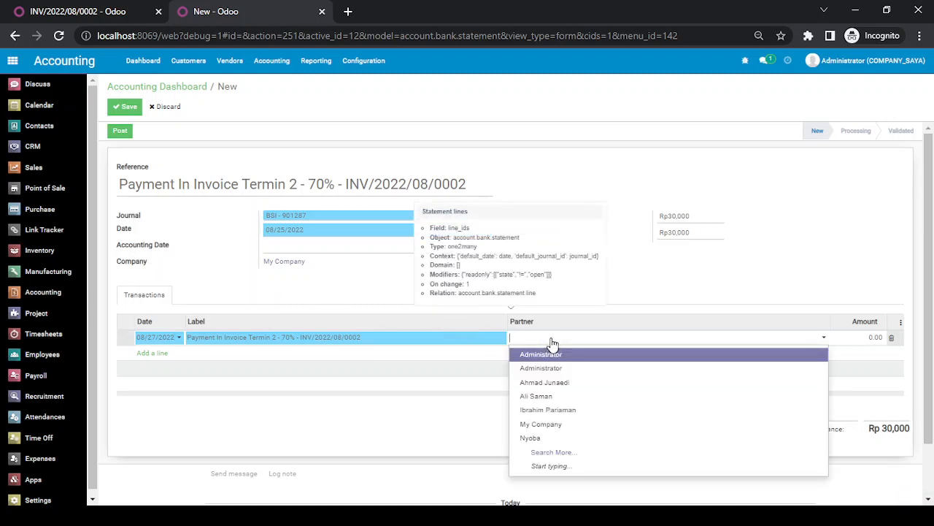
{"action": "type", "text": "pend"}
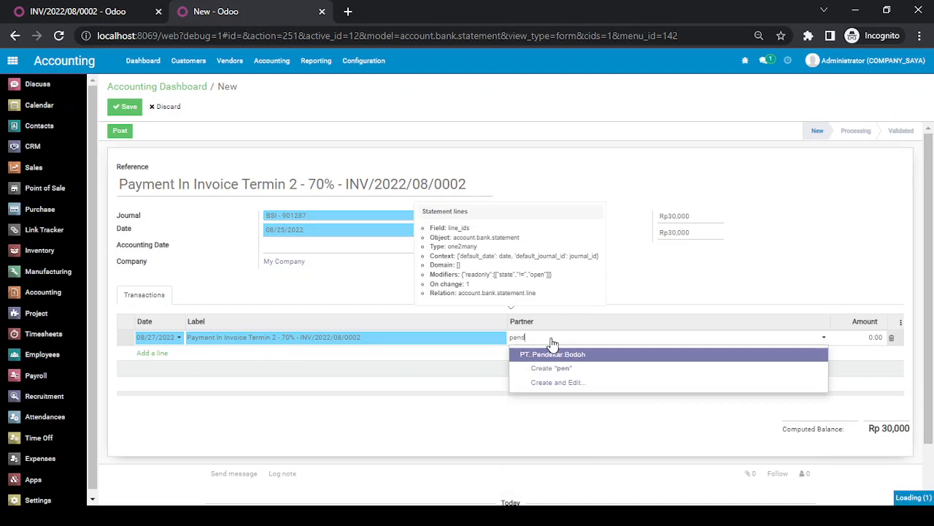
{"action": "left_click", "coordinate": [552, 346]}
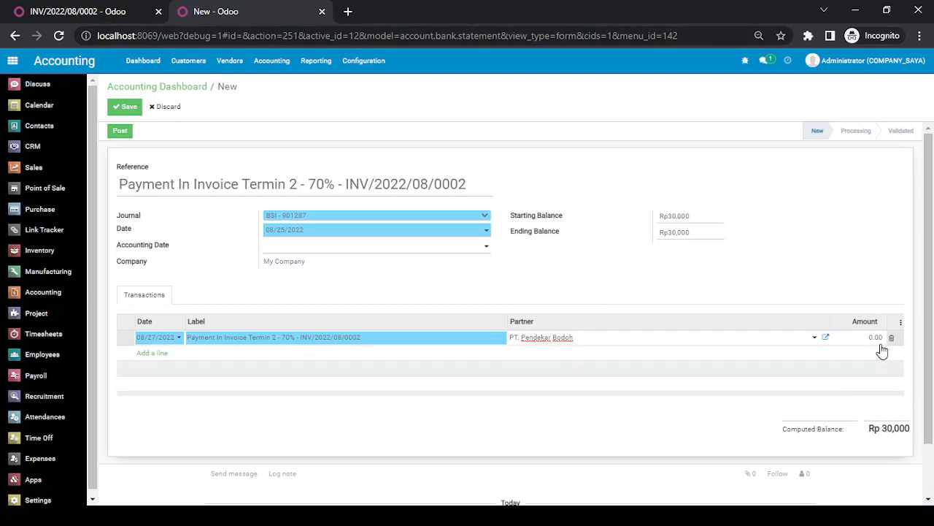
Set the transaction's amount to 70,000, taken from the invoice's amount due, and remove the extra blank line.
{"action": "left_click", "coordinate": [95, 11]}
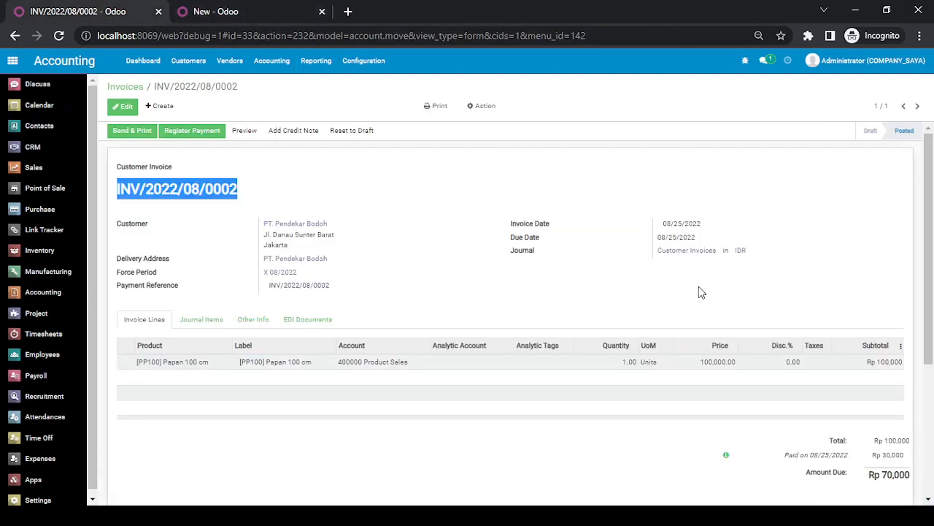
{"action": "scroll", "coordinate": [699, 288], "scroll_direction": "down", "scroll_amount": 2}
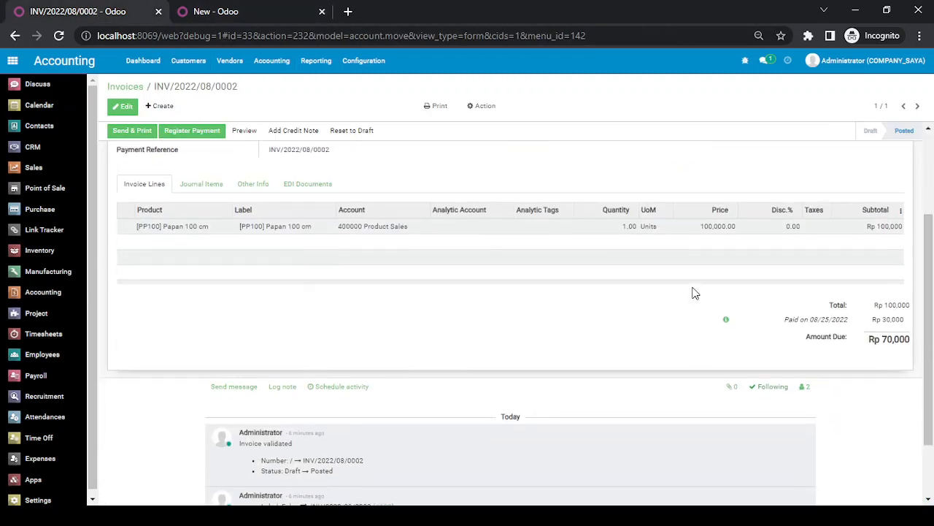
{"action": "double_click", "coordinate": [894, 338]}
{"action": "key", "text": "ctrl+c"}
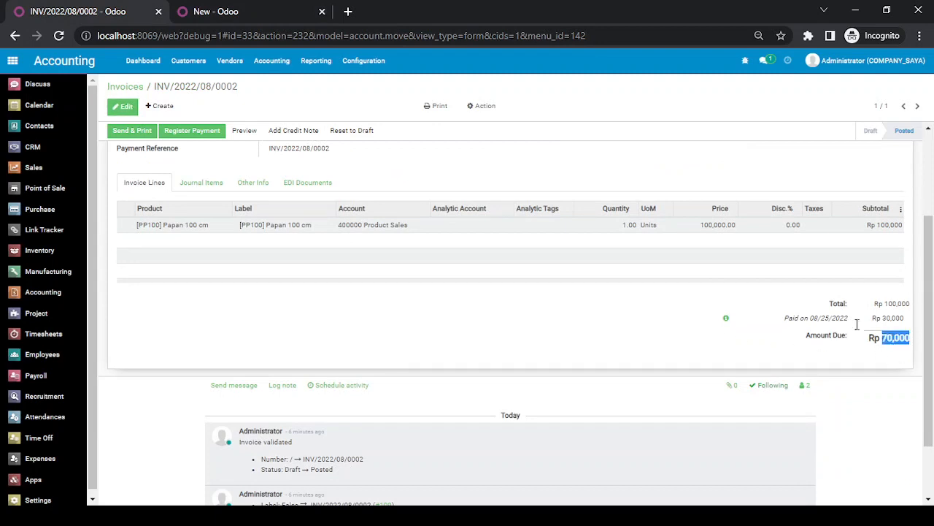
{"action": "left_click", "coordinate": [216, 11]}
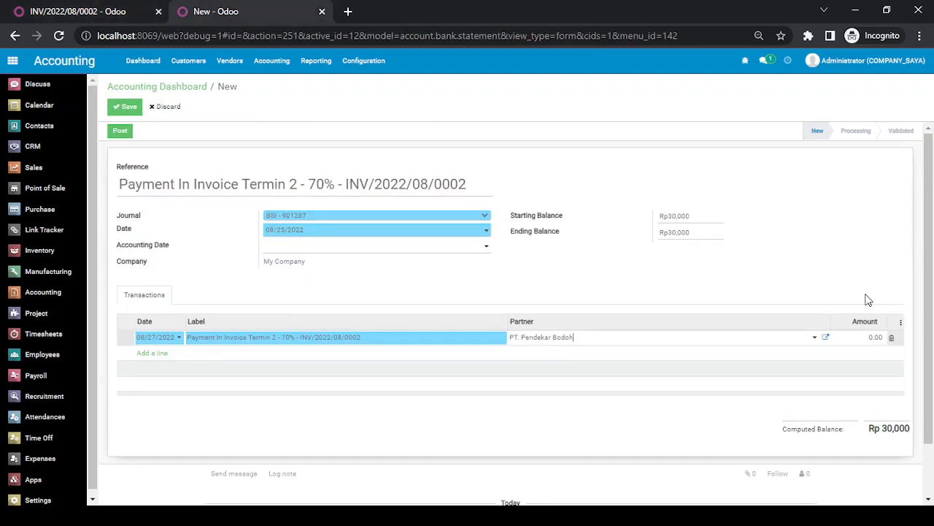
{"action": "left_click", "coordinate": [876, 338]}
{"action": "key", "text": "ctrl+v"}
{"action": "key", "text": "Return"}
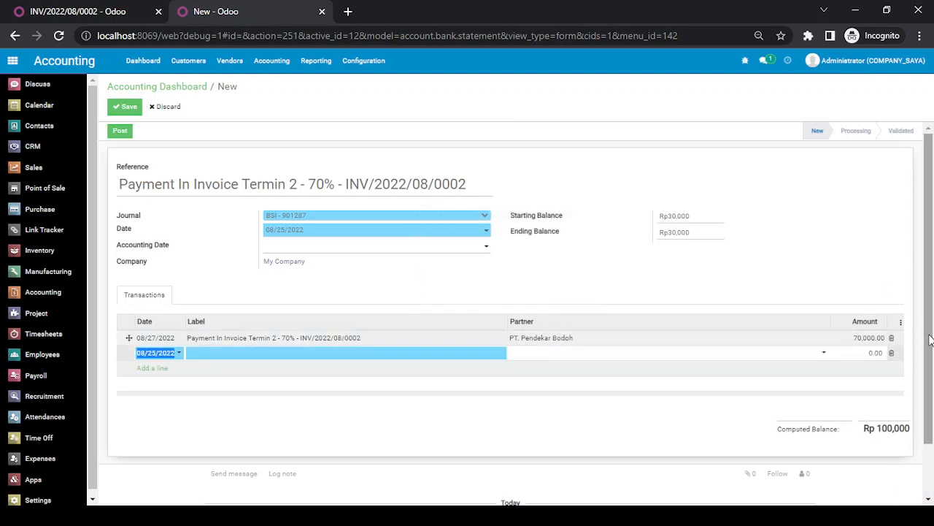
{"action": "left_click", "coordinate": [891, 352]}
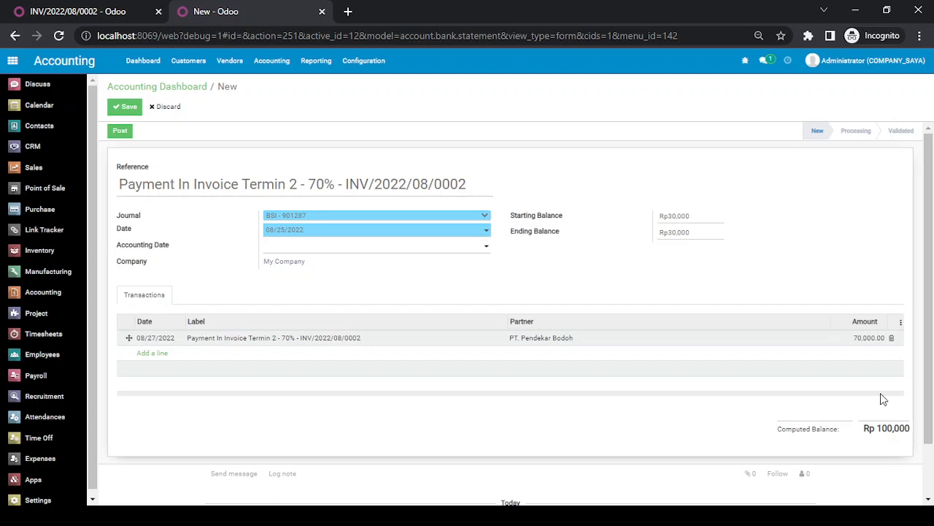
Set the statement's ending balance to the computed balance of 100,000, and save and post the statement.
{"action": "double_click", "coordinate": [902, 429]}
{"action": "key", "text": "ctrl+c"}
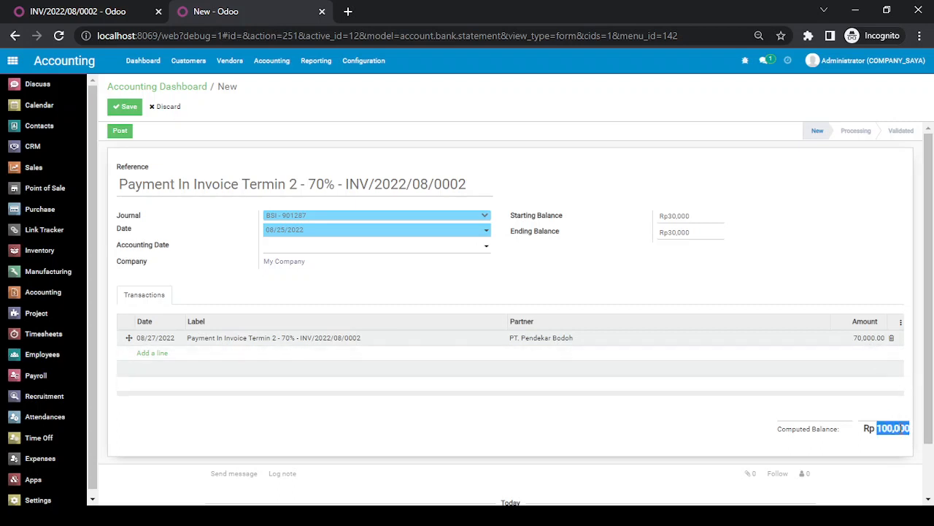
{"action": "double_click", "coordinate": [681, 237]}
{"action": "key", "text": "ctrl+v"}
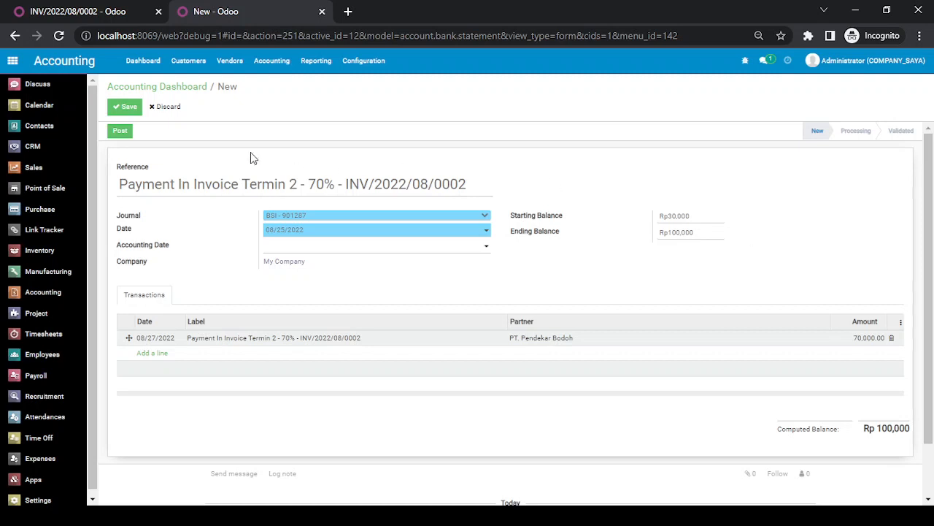
{"action": "left_click", "coordinate": [130, 108]}
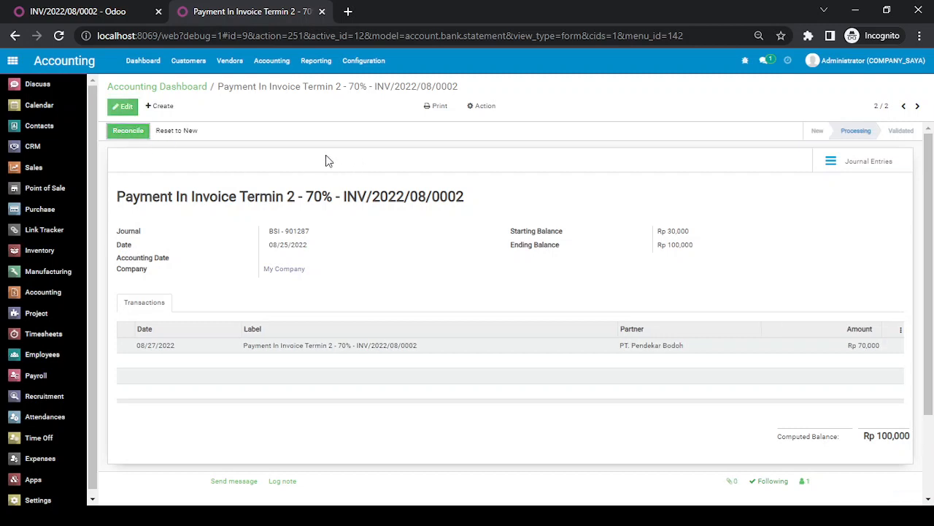
Reconcile the second instalment's transaction with the matching customer invoice and close the bank statement.
{"action": "left_click", "coordinate": [129, 131]}
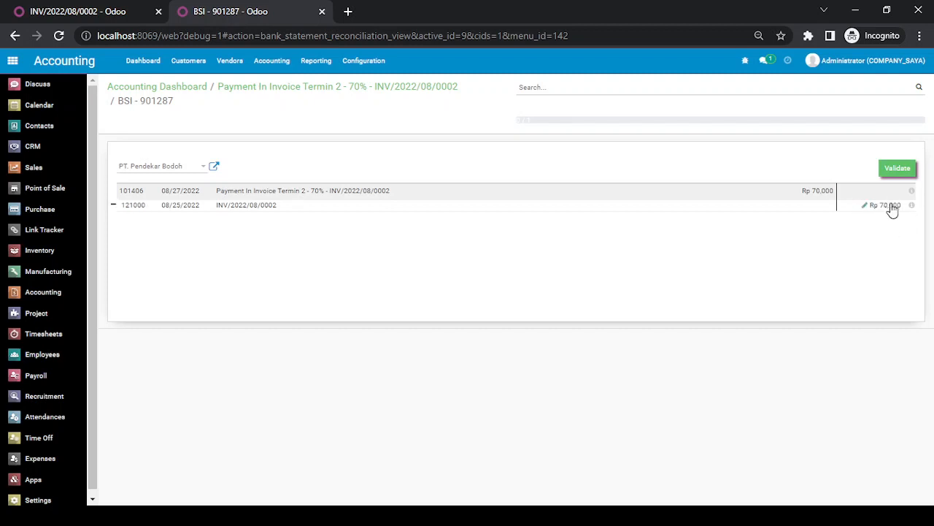
{"action": "left_click", "coordinate": [895, 169]}
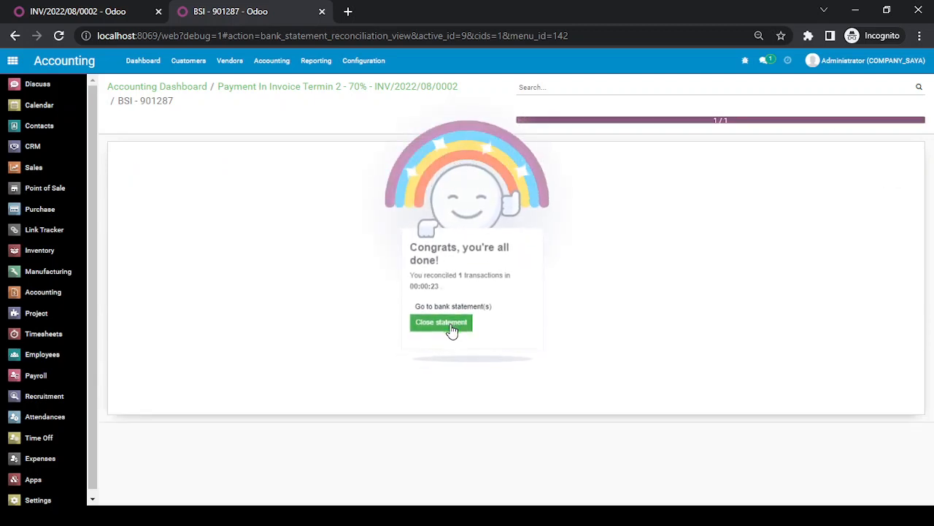
{"action": "left_click", "coordinate": [451, 330]}
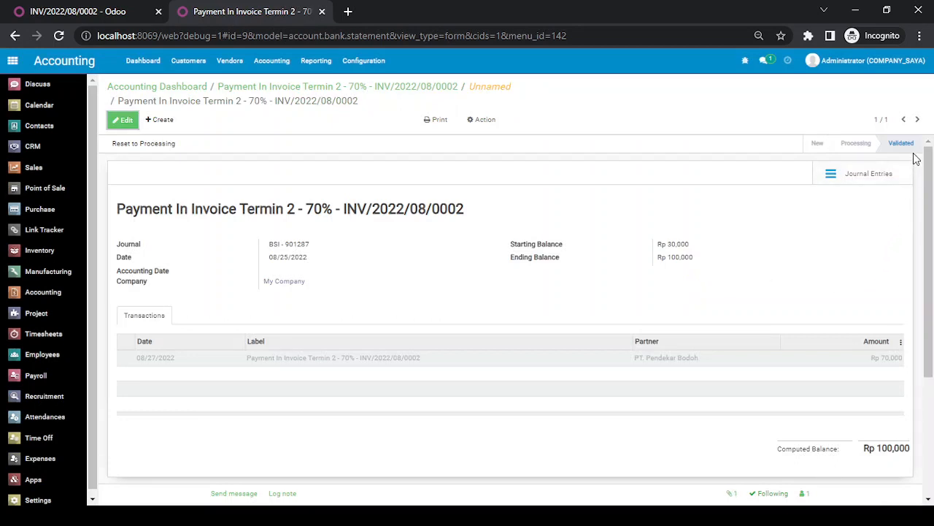
Open the validated statement's journal entry to examine its debit and credit items.
{"action": "left_click", "coordinate": [866, 177]}
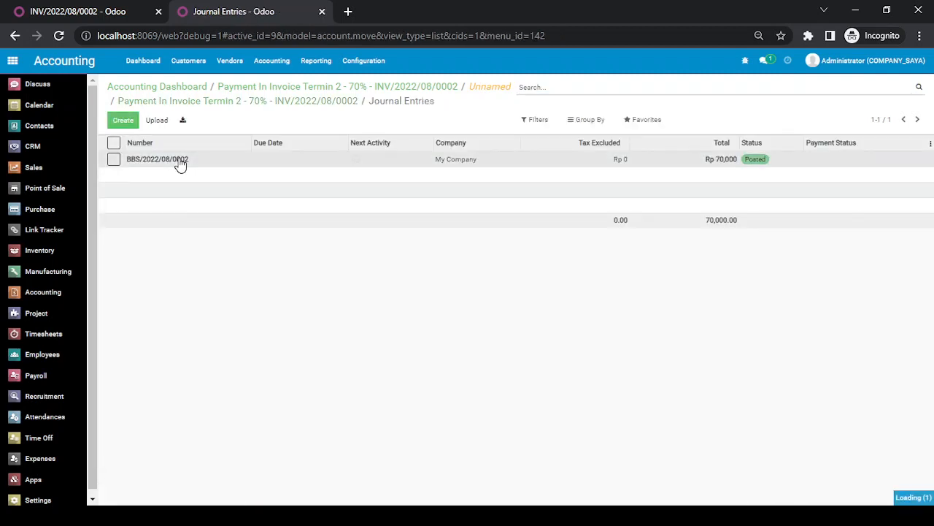
{"action": "left_click", "coordinate": [180, 162]}
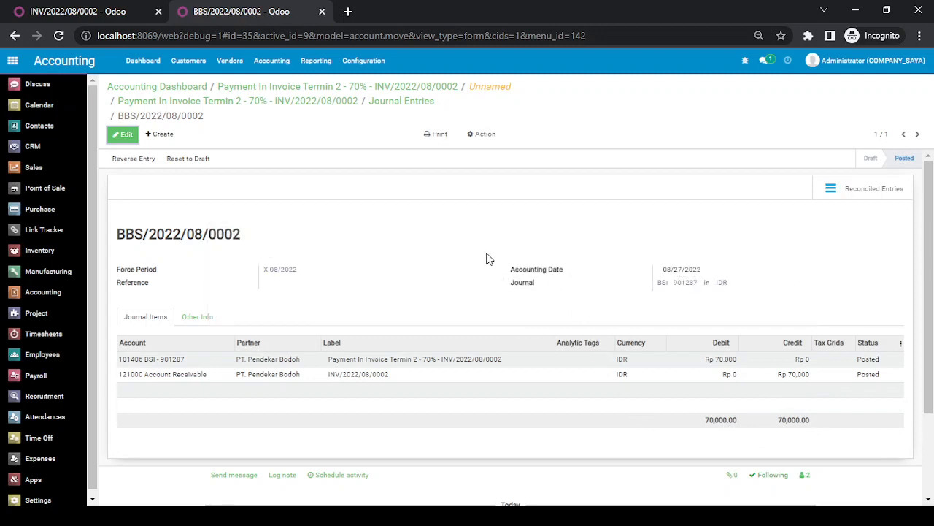
Reload the customer invoice and check its payment status, registered payments and amount due.
{"action": "left_click", "coordinate": [108, 19]}
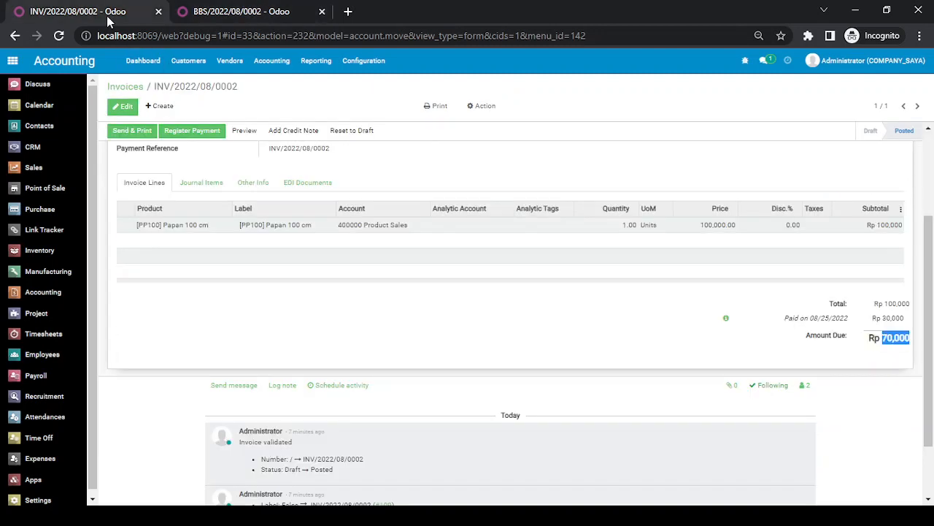
{"action": "left_click", "coordinate": [849, 361]}
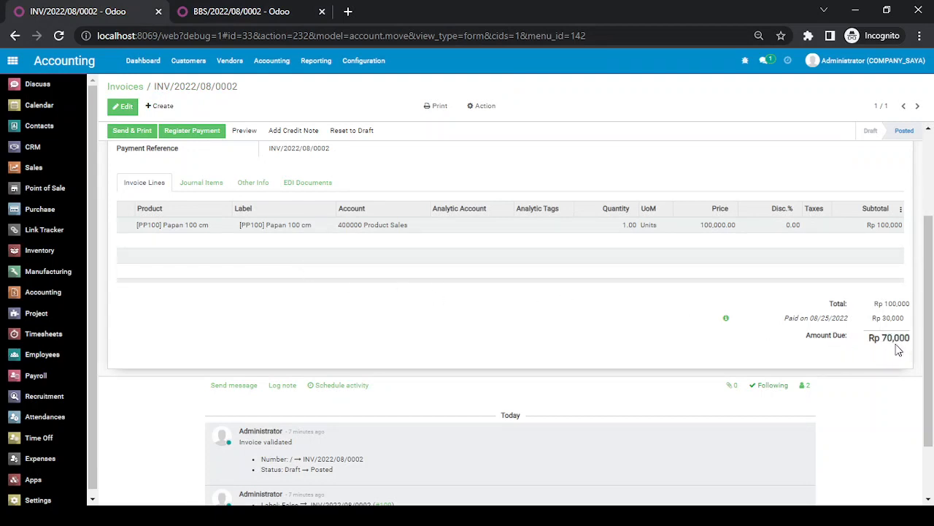
{"action": "scroll", "coordinate": [338, 328], "scroll_direction": "up", "scroll_amount": 2}
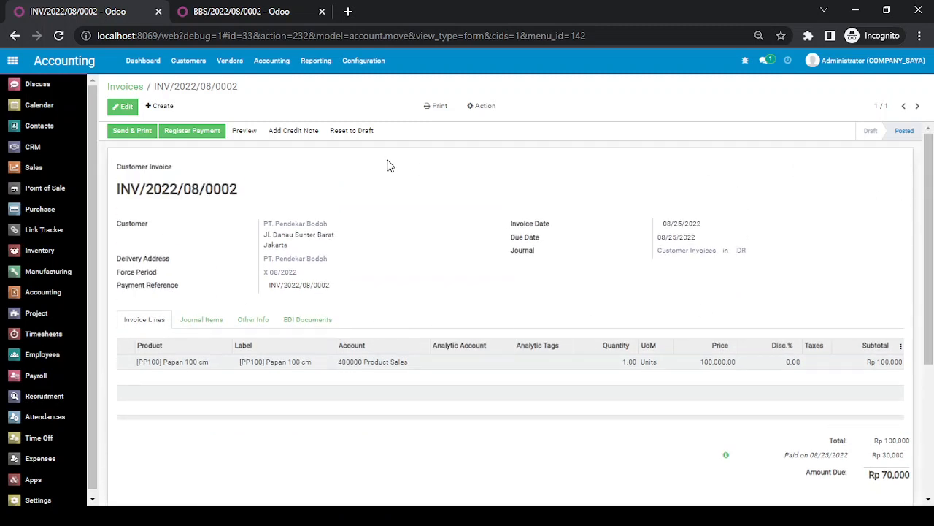
{"action": "left_click", "coordinate": [59, 35]}
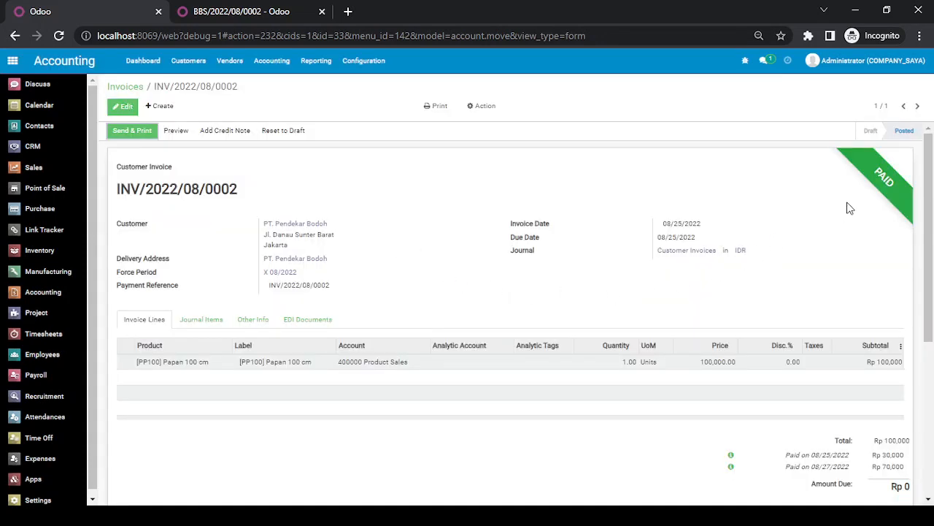
{"action": "scroll", "coordinate": [858, 199], "scroll_direction": "down", "scroll_amount": 2}
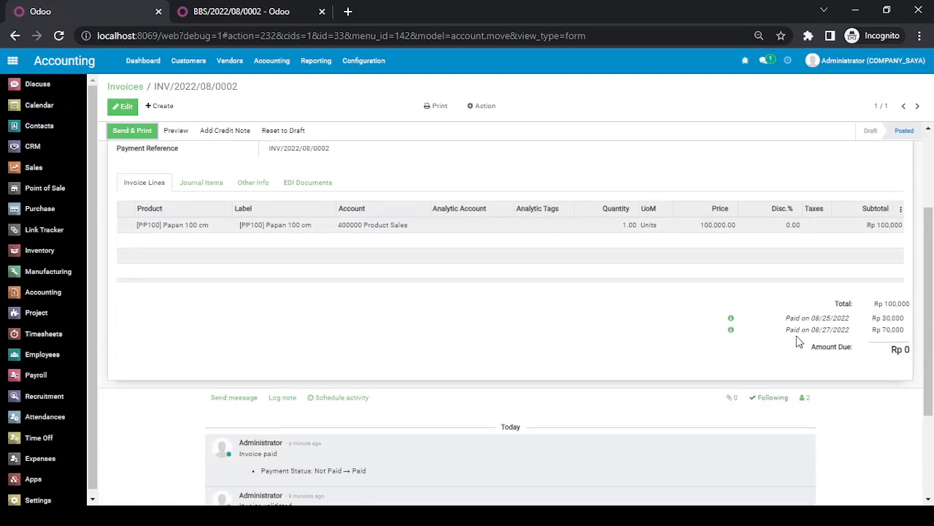
View the bank entry behind the invoice's 08/27/2022 payment and examine its journal items.
{"action": "mouse_move", "coordinate": [808, 334]}
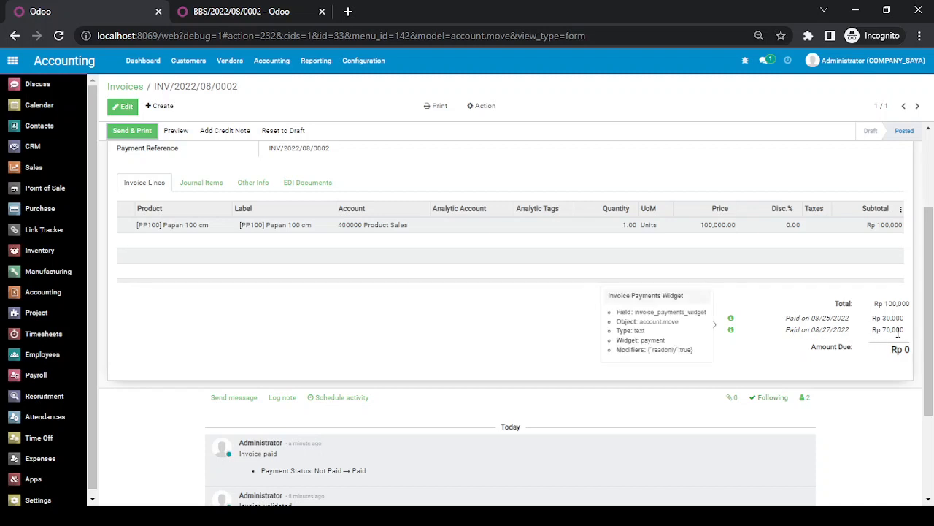
{"action": "left_click", "coordinate": [731, 330]}
{"action": "left_click", "coordinate": [715, 369]}
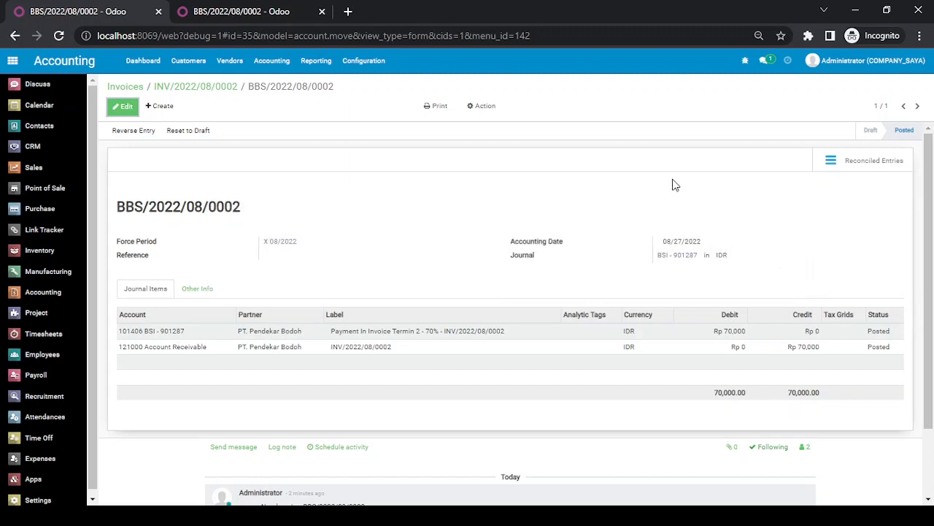
{"action": "left_click", "coordinate": [13, 63]}
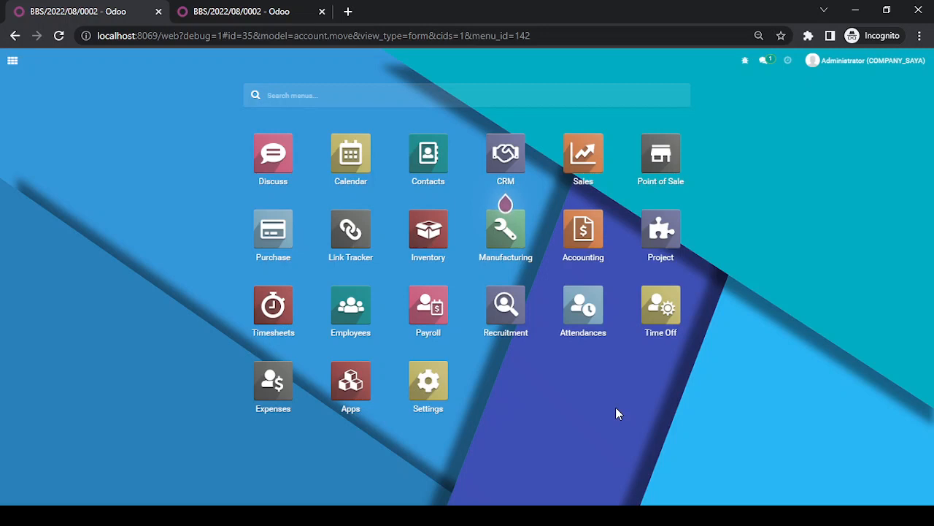
{"action": "key", "text": "alt+Tab"}
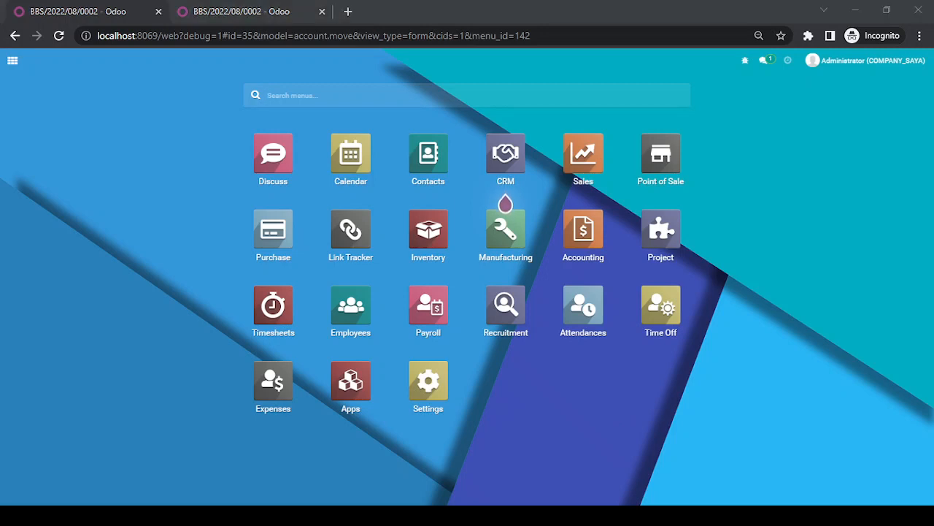